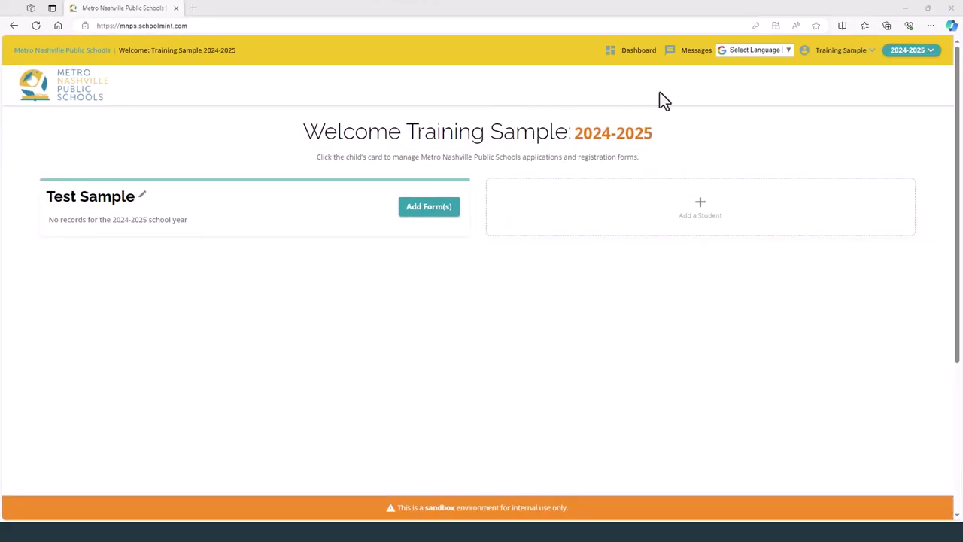
{"action": "left_click", "coordinate": [788, 53]}
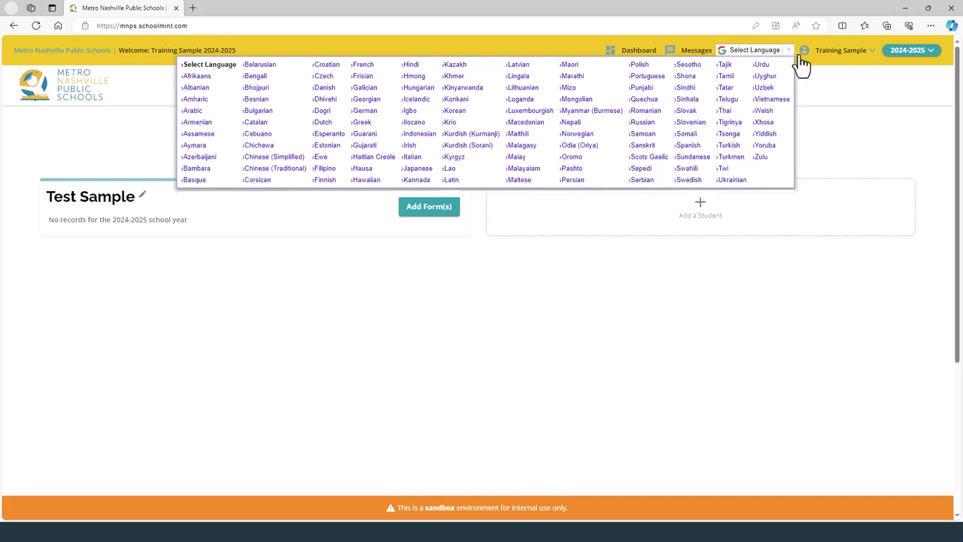
{"action": "left_click", "coordinate": [810, 77]}
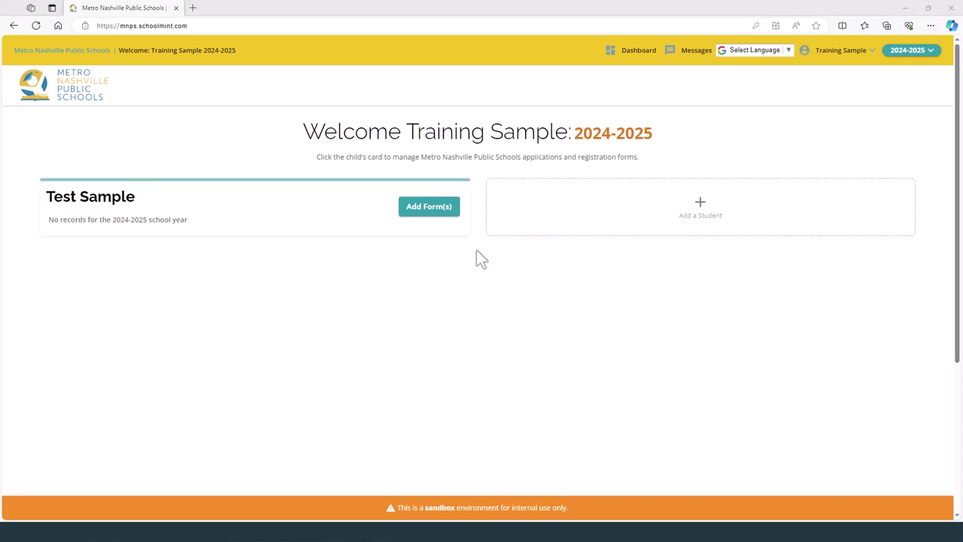
- Add a form for the existing student, check the pre-filled student information, and save it to continue to the enrollment types
{"action": "left_click", "coordinate": [428, 208]}
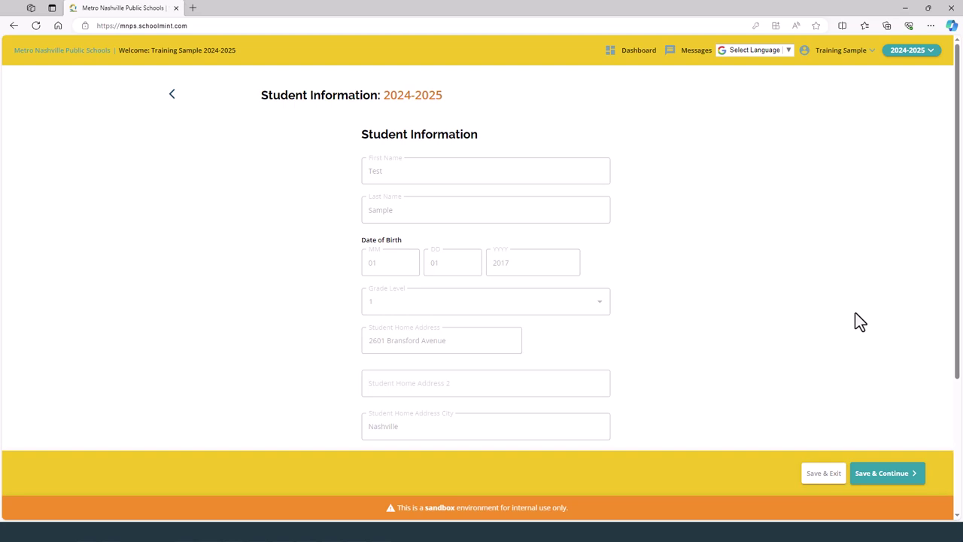
{"action": "scroll", "coordinate": [859, 322], "scroll_direction": "down", "scroll_amount": 5}
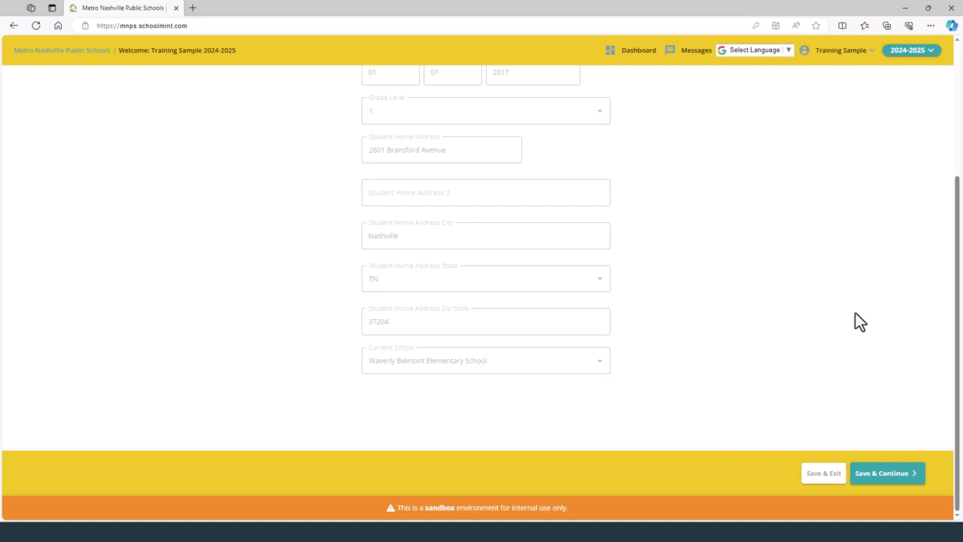
{"action": "scroll", "coordinate": [860, 321], "scroll_direction": "up", "scroll_amount": 3}
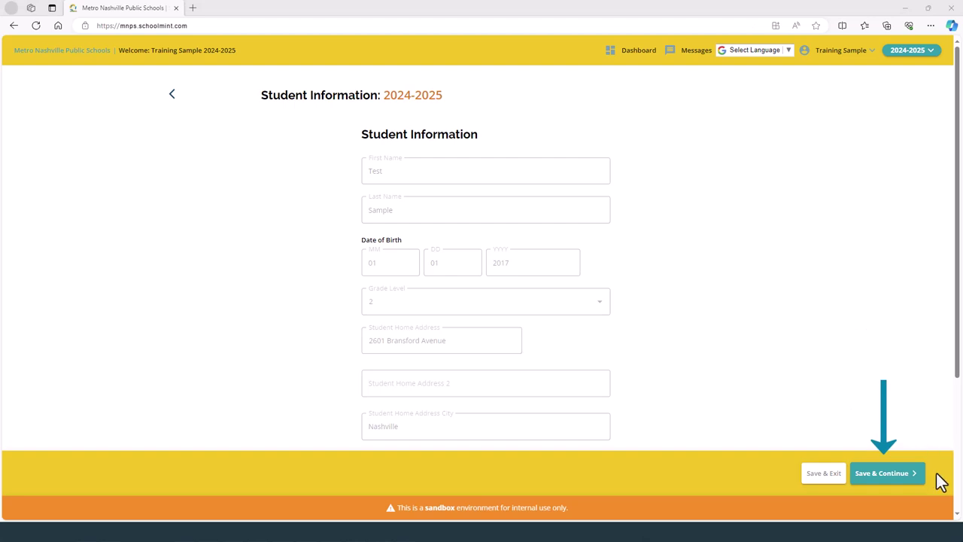
{"action": "left_click", "coordinate": [880, 479]}
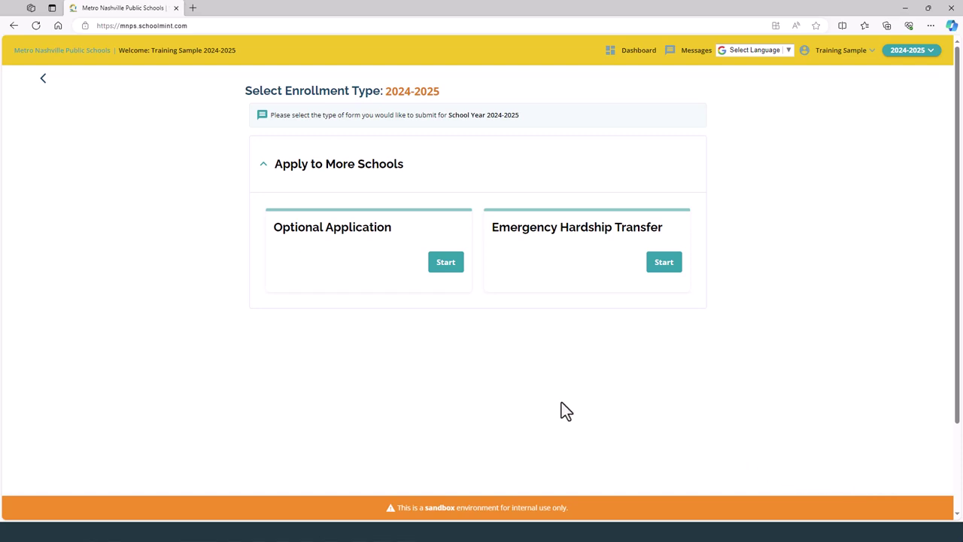
- Start an Optional Application for 2024-2025 and agree to the Requirements & Policies
{"action": "left_click", "coordinate": [445, 265]}
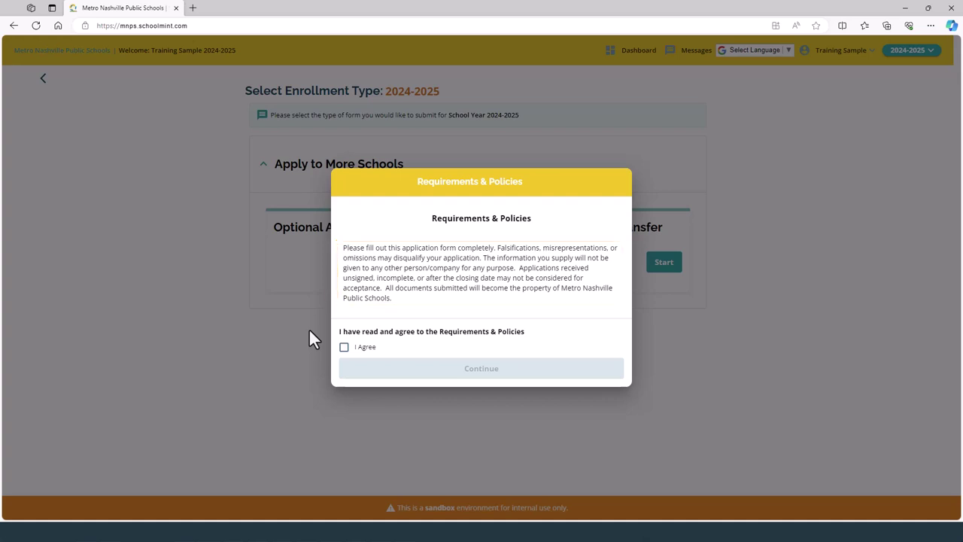
{"action": "left_click", "coordinate": [343, 348]}
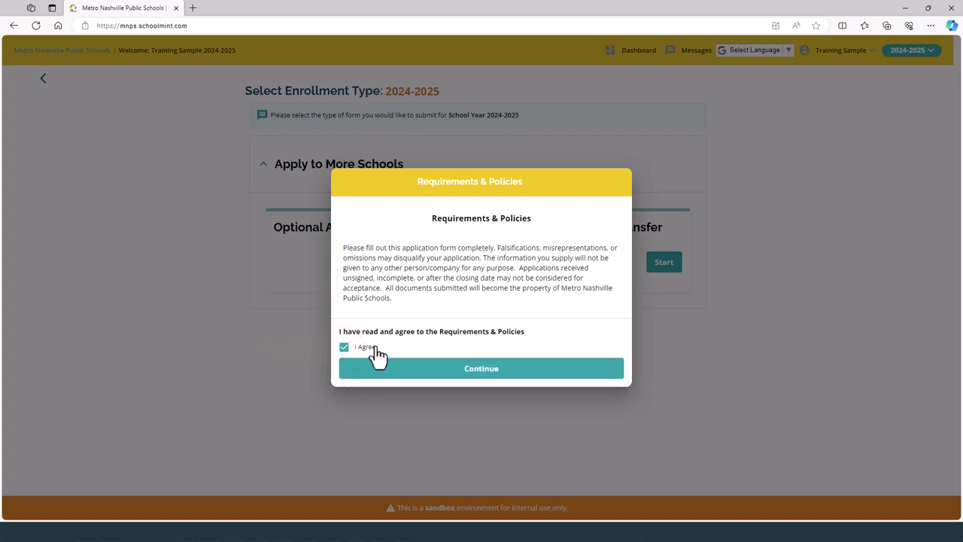
{"action": "left_click", "coordinate": [450, 368]}
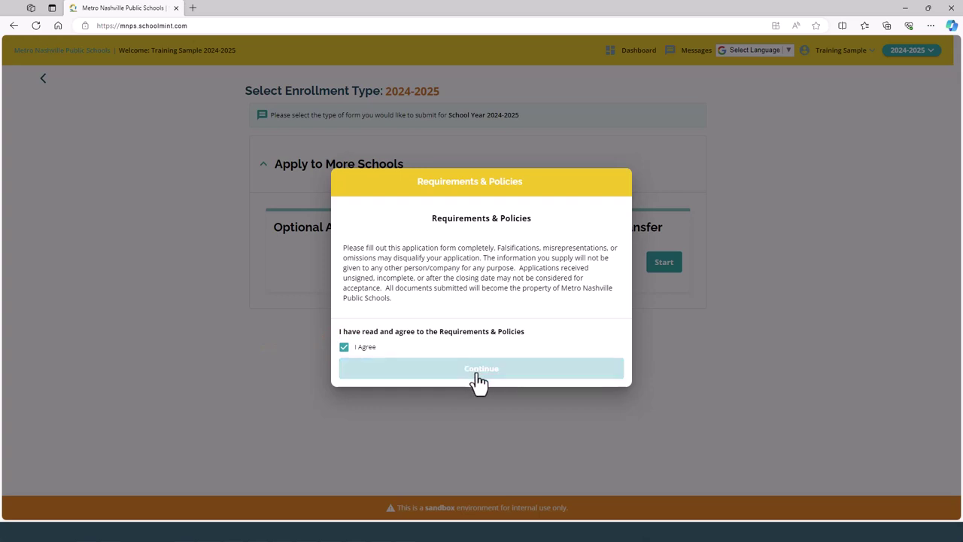
{"action": "left_click", "coordinate": [478, 376]}
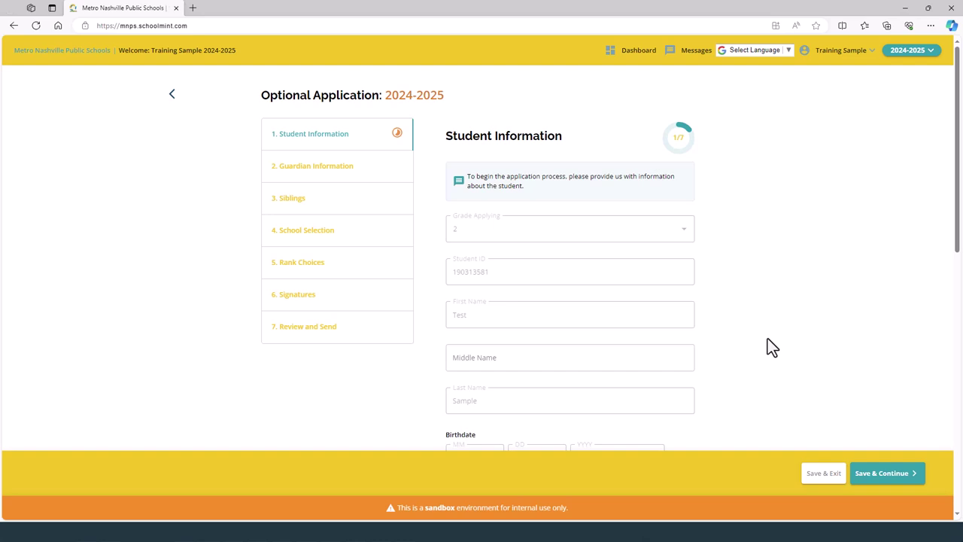
- Review the application's Student Information section through the address and mailing questions, then save it and continue
{"action": "scroll", "coordinate": [767, 338], "scroll_direction": "down", "scroll_amount": 3}
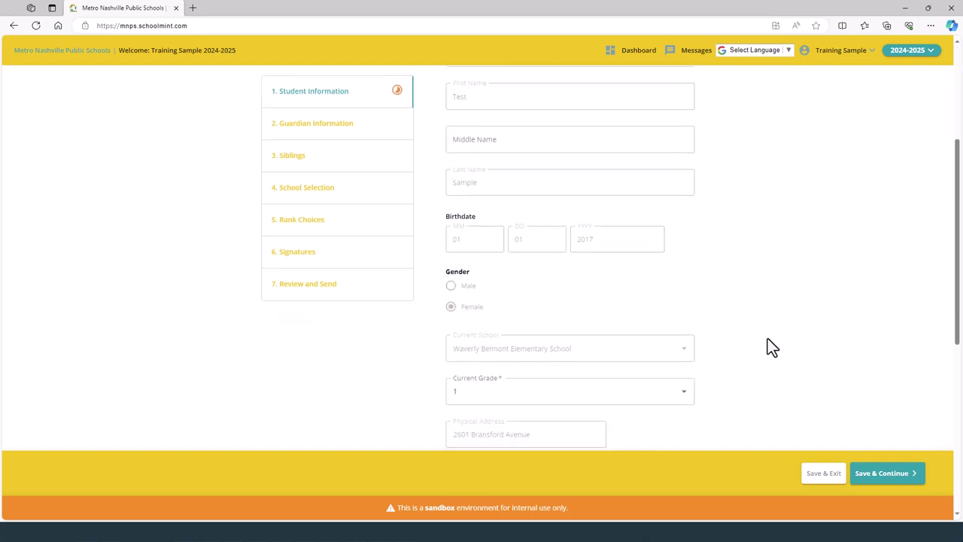
{"action": "scroll", "coordinate": [768, 337], "scroll_direction": "down", "scroll_amount": 4}
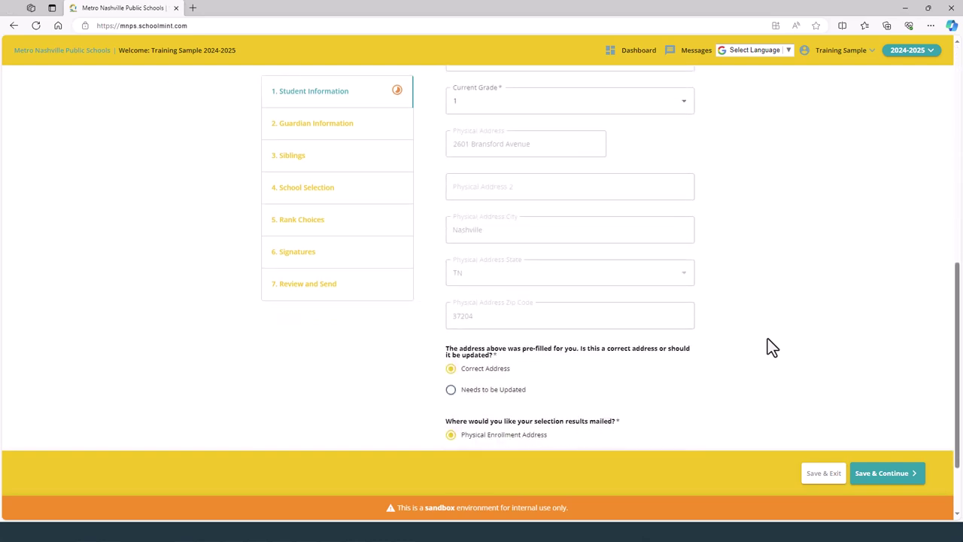
{"action": "scroll", "coordinate": [767, 338], "scroll_direction": "down", "scroll_amount": 1}
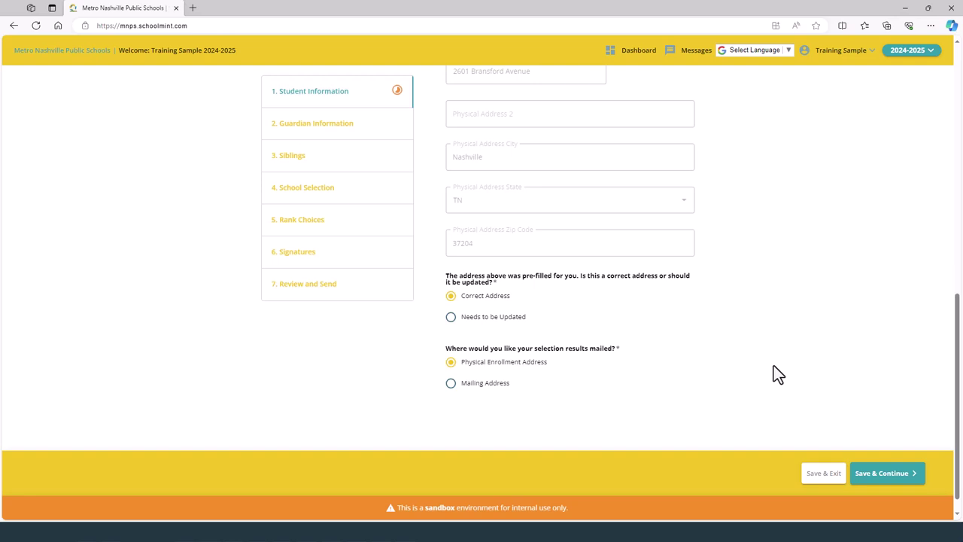
{"action": "left_click", "coordinate": [885, 475]}
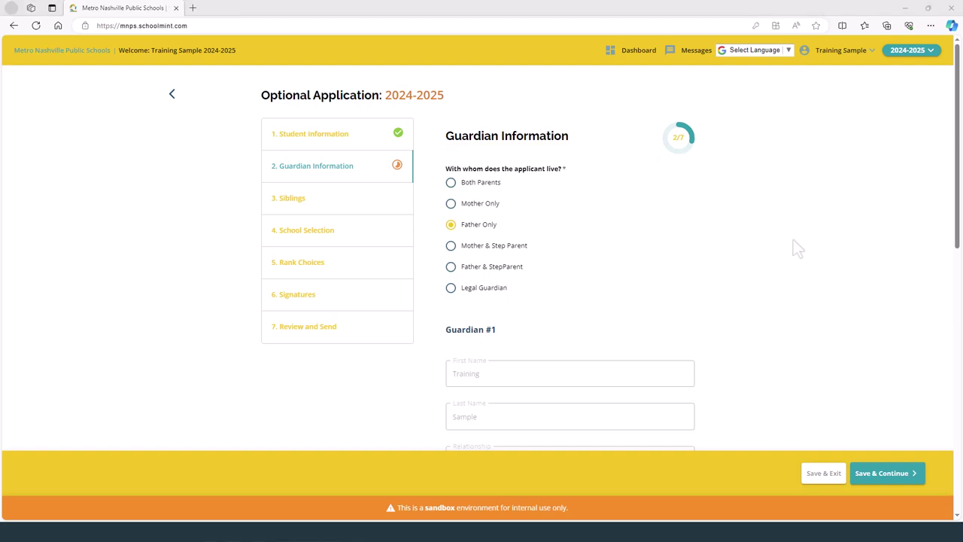
- Review the Guardian Information section down to the e-mail and text message notes, then save and exit the application
{"action": "scroll", "coordinate": [793, 241], "scroll_direction": "down", "scroll_amount": 4}
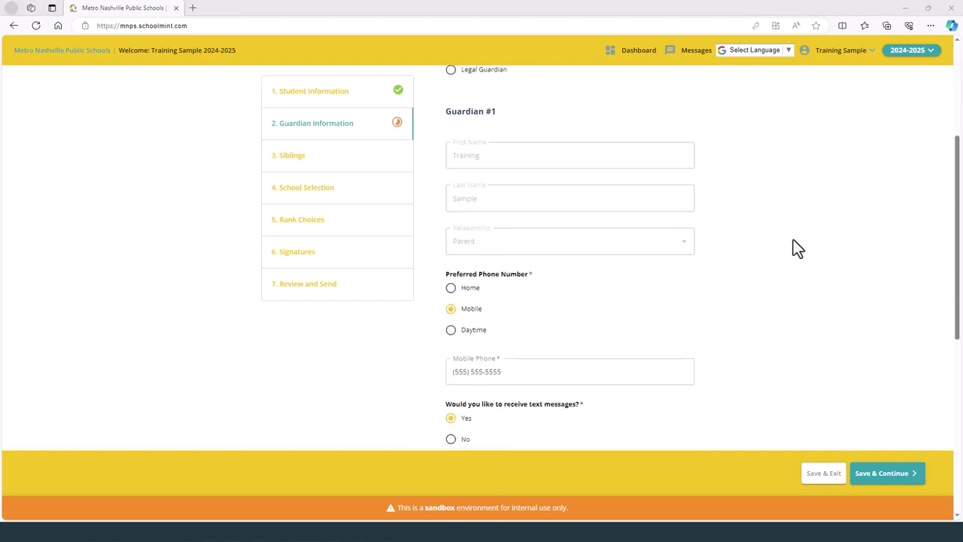
{"action": "scroll", "coordinate": [797, 248], "scroll_direction": "down", "scroll_amount": 2}
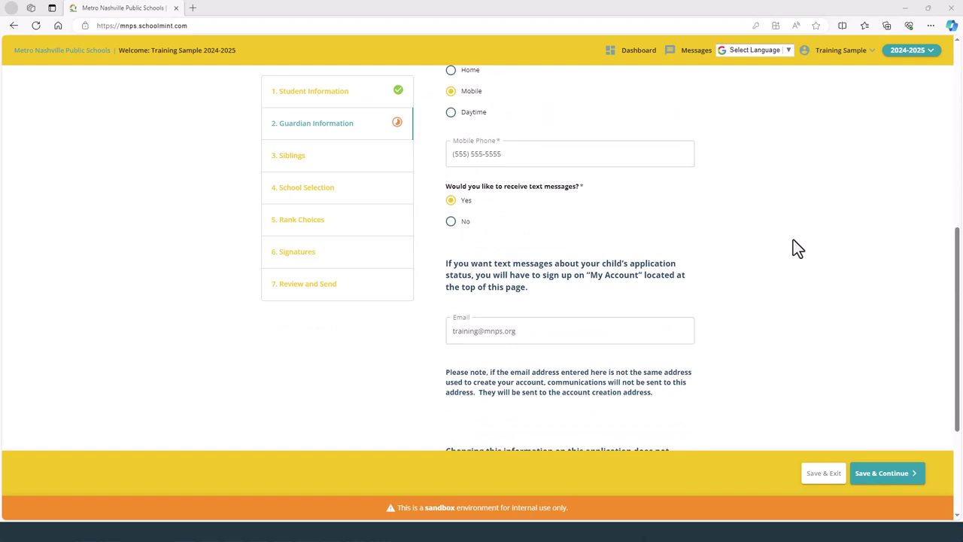
{"action": "scroll", "coordinate": [797, 248], "scroll_direction": "down", "scroll_amount": 1}
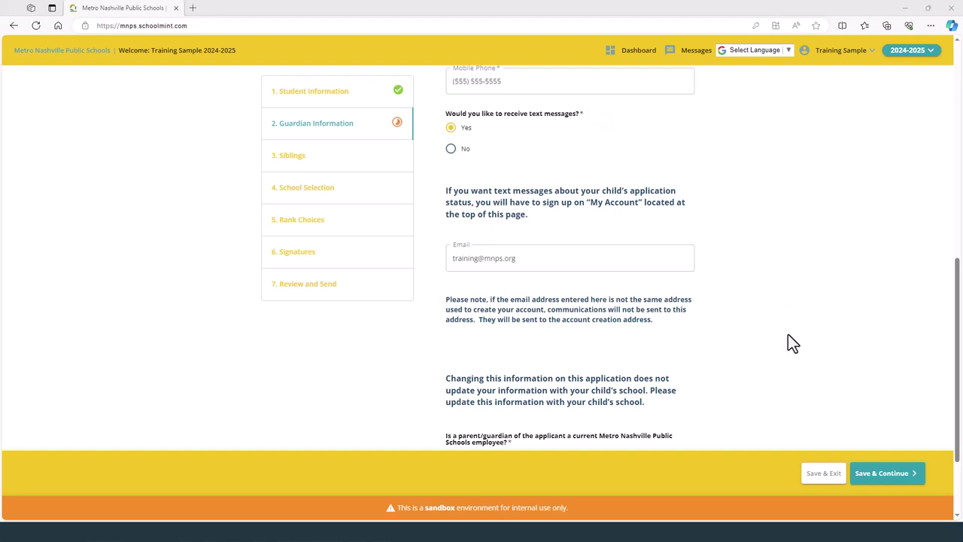
{"action": "left_click", "coordinate": [819, 473]}
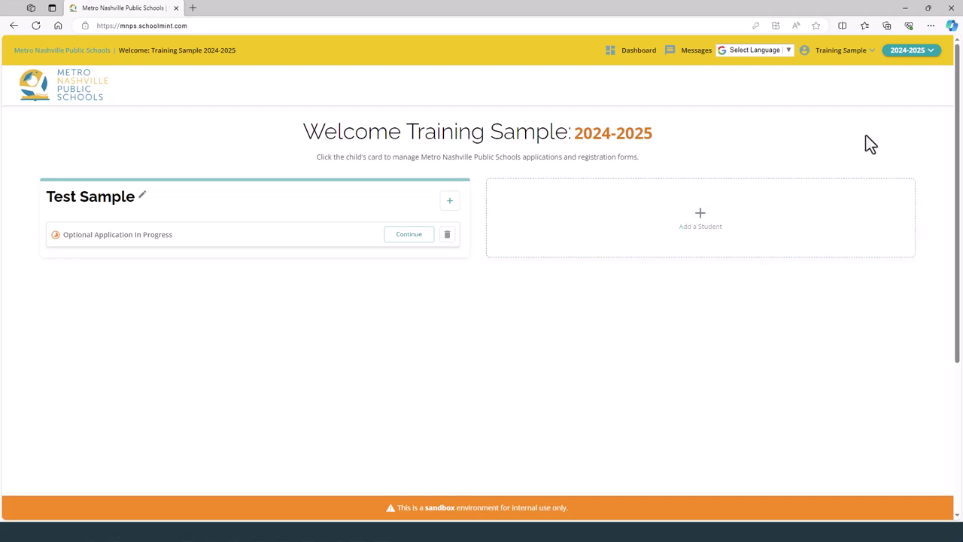
- Save the account settings with SMS text and email notifications enabled, then return to the dashboard
{"action": "left_click", "coordinate": [870, 51]}
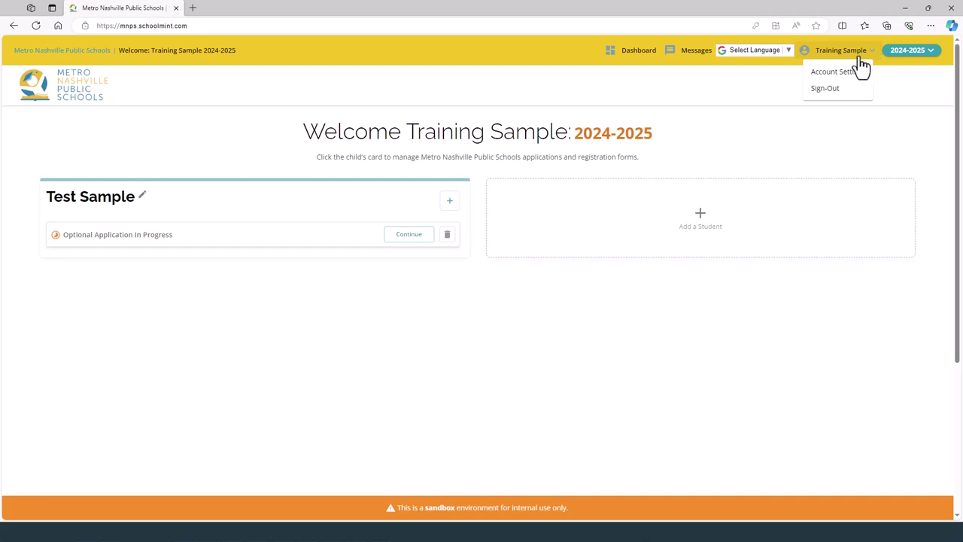
{"action": "left_click", "coordinate": [837, 71]}
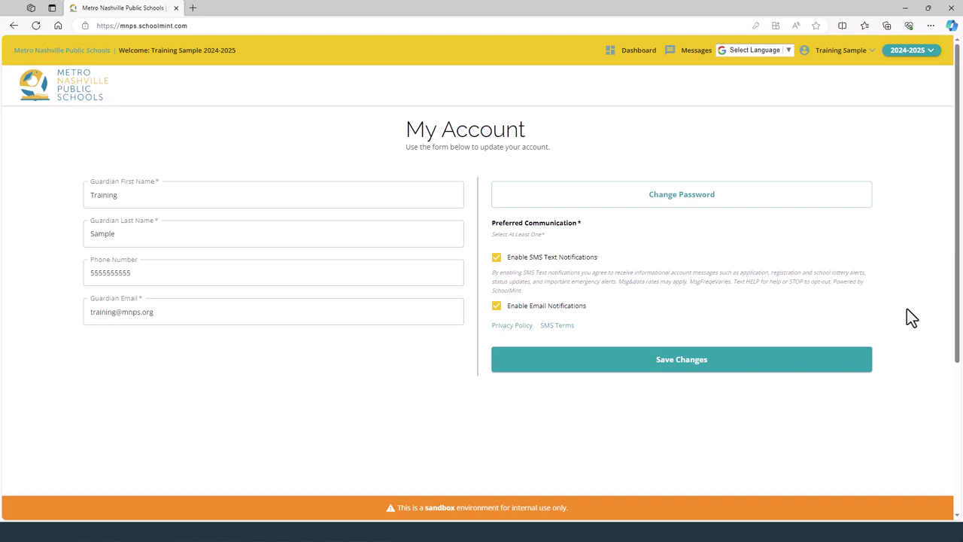
{"action": "left_click", "coordinate": [679, 359]}
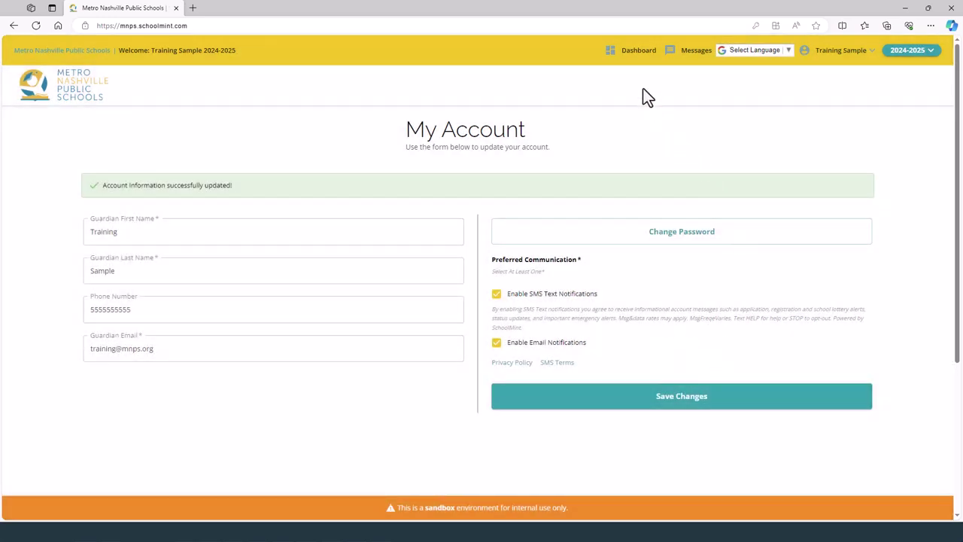
{"action": "left_click", "coordinate": [630, 53]}
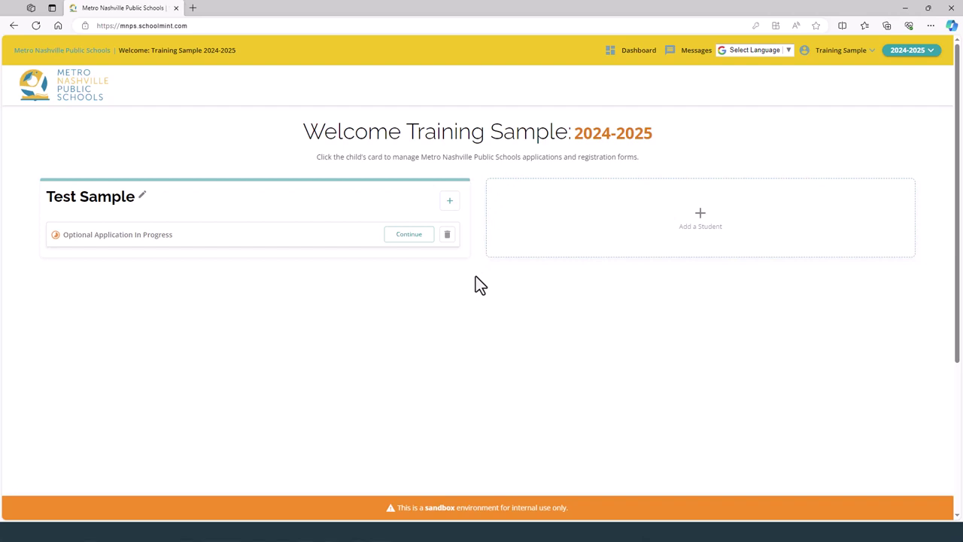
- Resume the Optional Application, answer No to the Metro Nashville Public Schools employee question, and save the Guardian Information section
{"action": "left_click", "coordinate": [404, 236]}
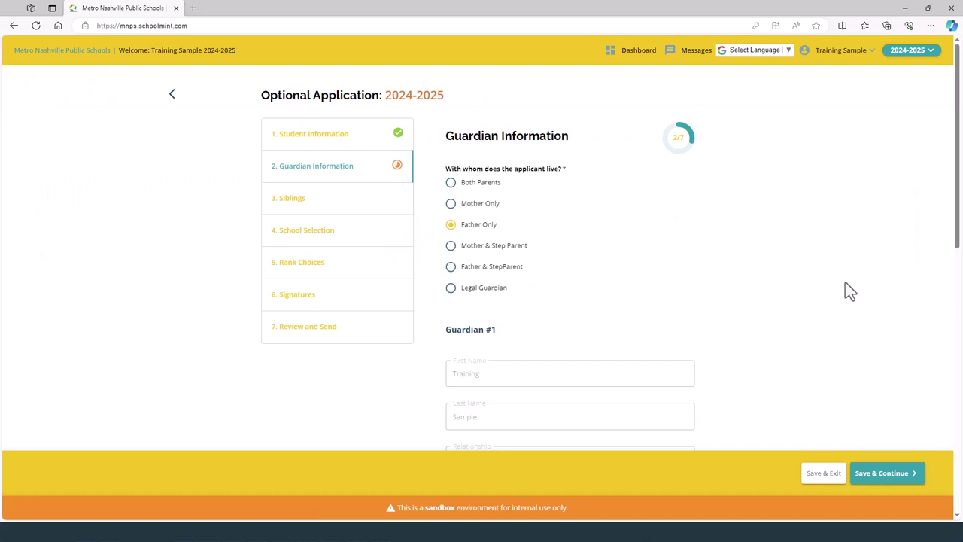
{"action": "scroll", "coordinate": [845, 284], "scroll_direction": "down", "scroll_amount": 4}
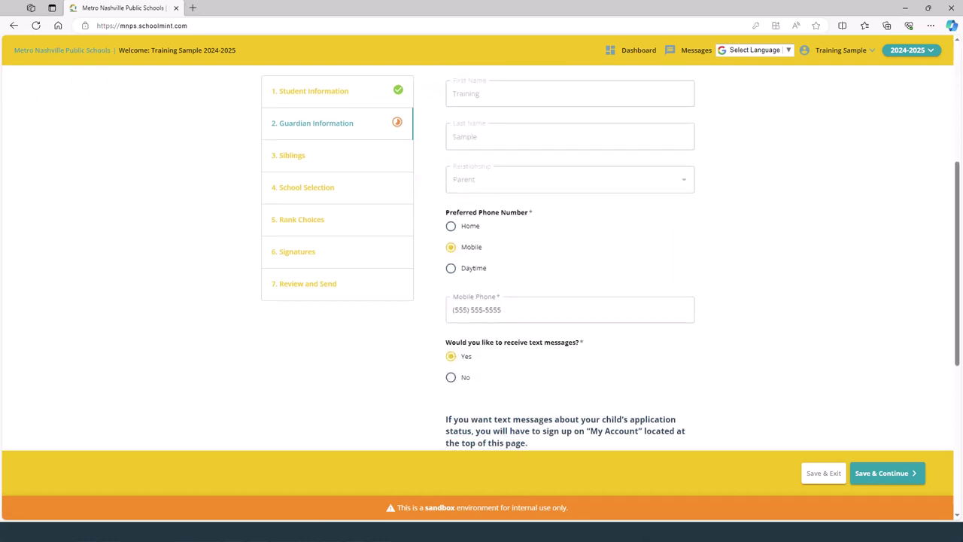
{"action": "scroll", "coordinate": [570, 260], "scroll_direction": "down", "scroll_amount": 3}
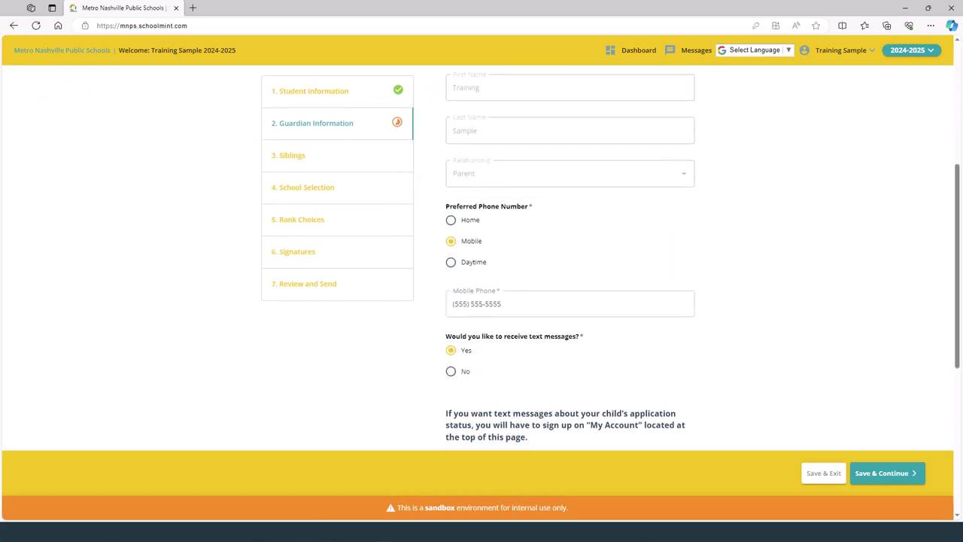
{"action": "scroll", "coordinate": [571, 260], "scroll_direction": "down", "scroll_amount": 2}
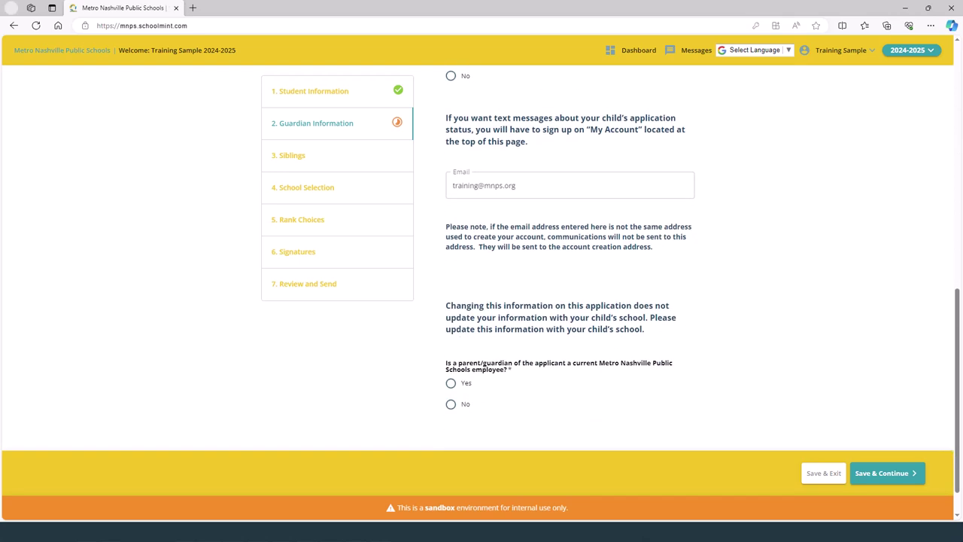
{"action": "left_click", "coordinate": [451, 361]}
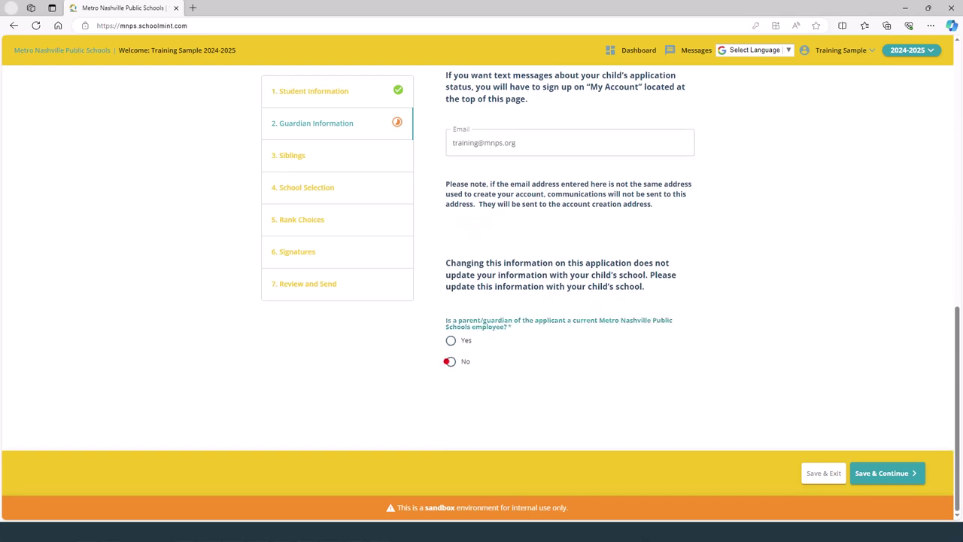
{"action": "left_click", "coordinate": [885, 474]}
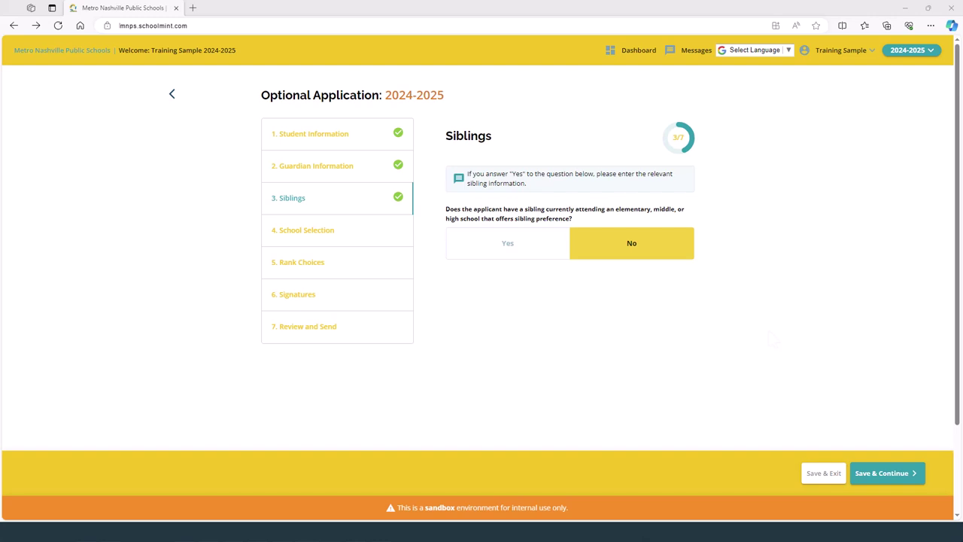
- Answer No to the sibling preference question and continue to School Selection
{"action": "left_click", "coordinate": [632, 254]}
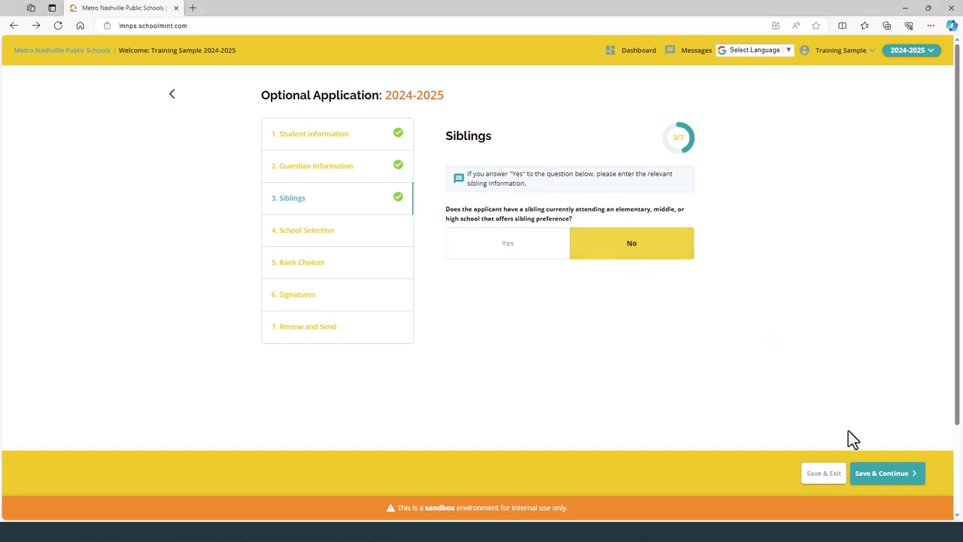
{"action": "left_click", "coordinate": [881, 474]}
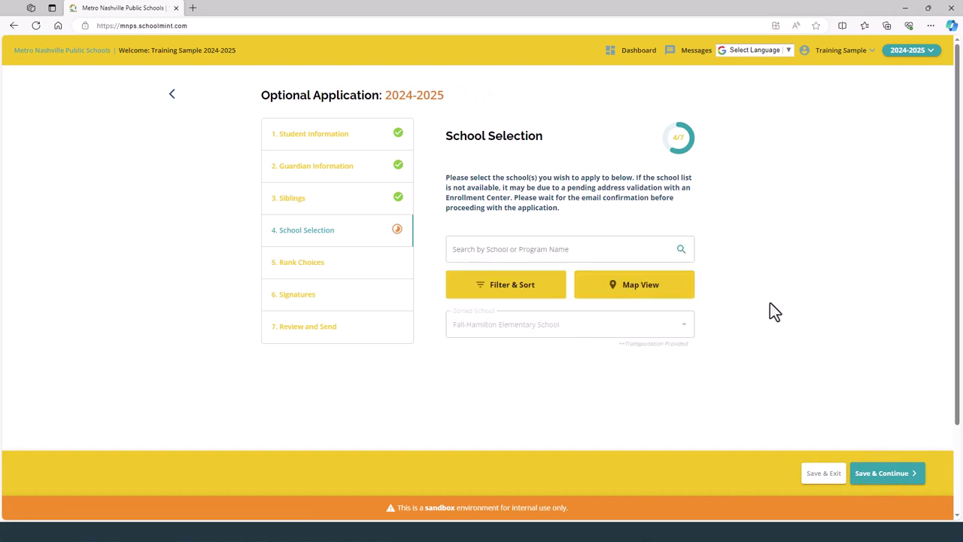
- Look over the school list, then find Eakin Elementary School on the map and select its Optional program
{"action": "scroll", "coordinate": [774, 311], "scroll_direction": "down", "scroll_amount": 4}
{"action": "scroll", "coordinate": [770, 302], "scroll_direction": "down", "scroll_amount": 2}
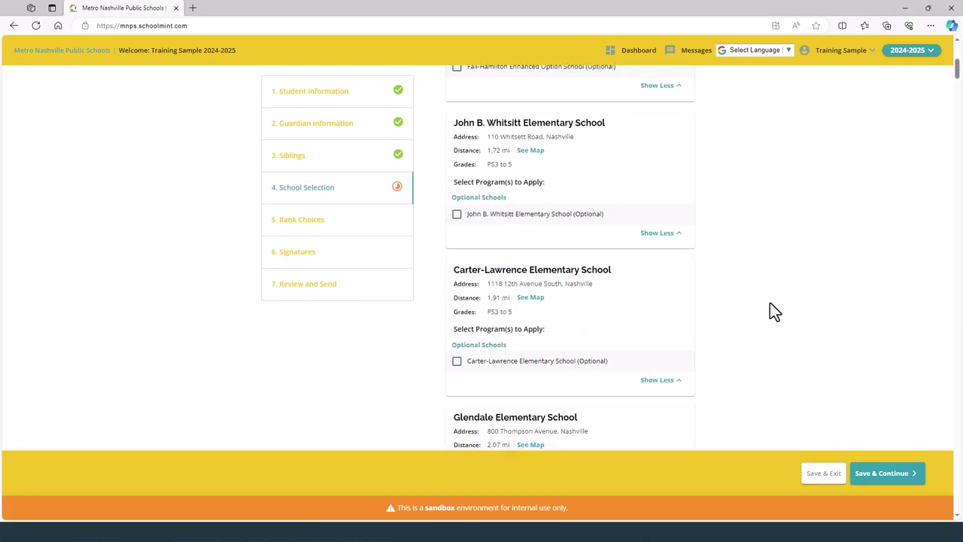
{"action": "scroll", "coordinate": [770, 303], "scroll_direction": "up", "scroll_amount": 7}
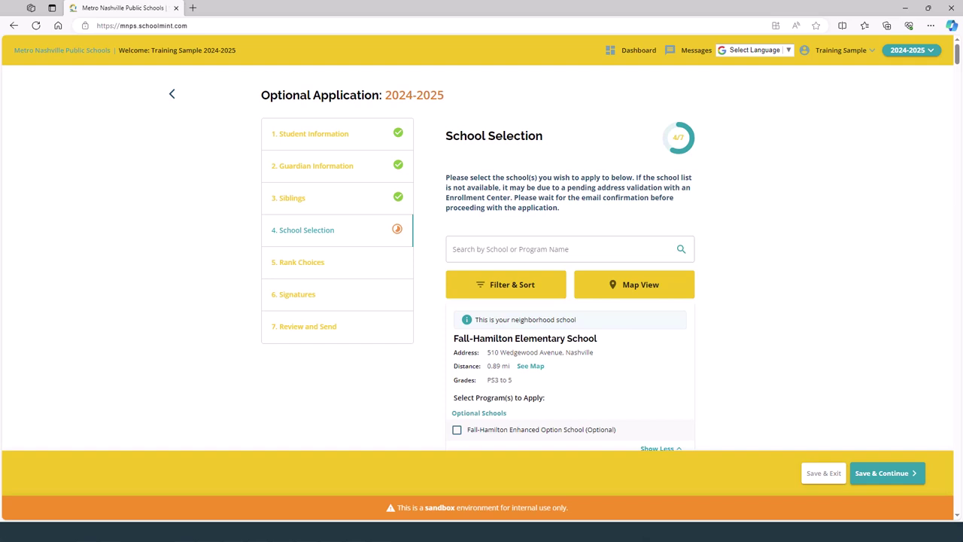
{"action": "left_click", "coordinate": [664, 290]}
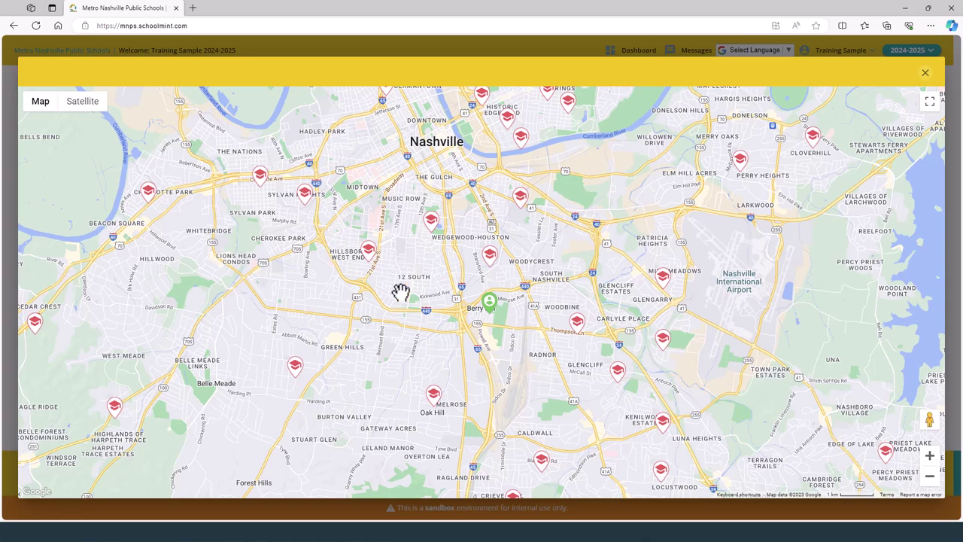
{"action": "left_click", "coordinate": [369, 252]}
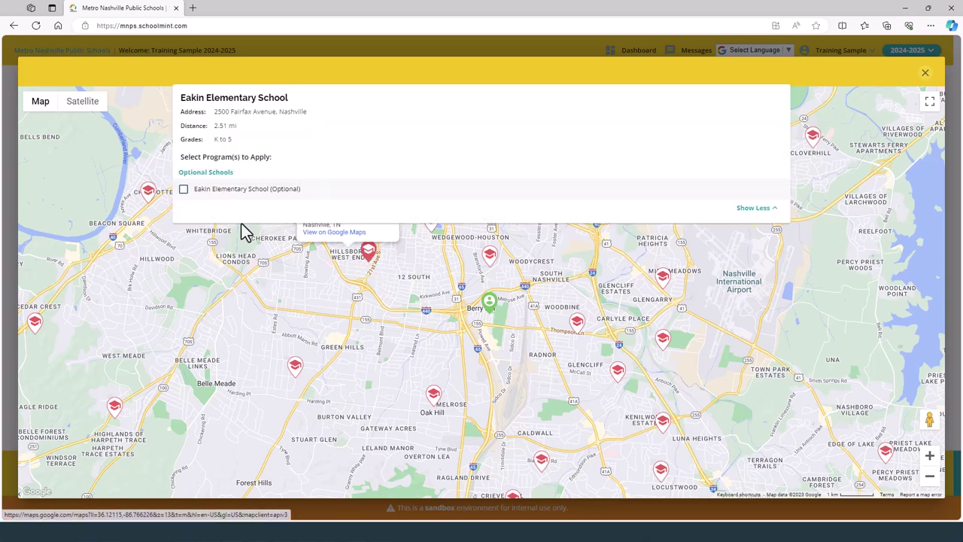
{"action": "left_click", "coordinate": [184, 190]}
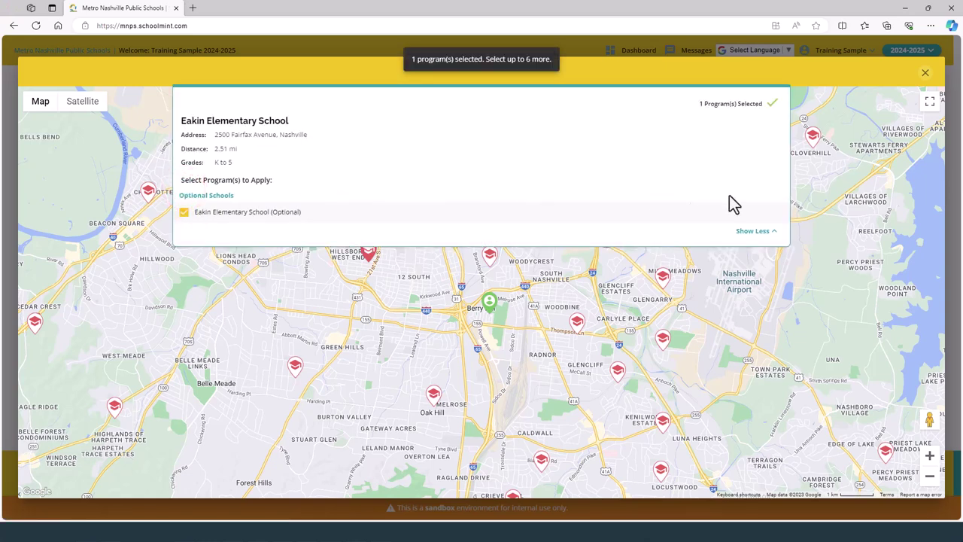
- Select the Optional programs of Park Avenue Elementary School and Carter-Lawrence Elementary School on the map
{"action": "left_click", "coordinate": [749, 233]}
{"action": "left_click", "coordinate": [306, 210]}
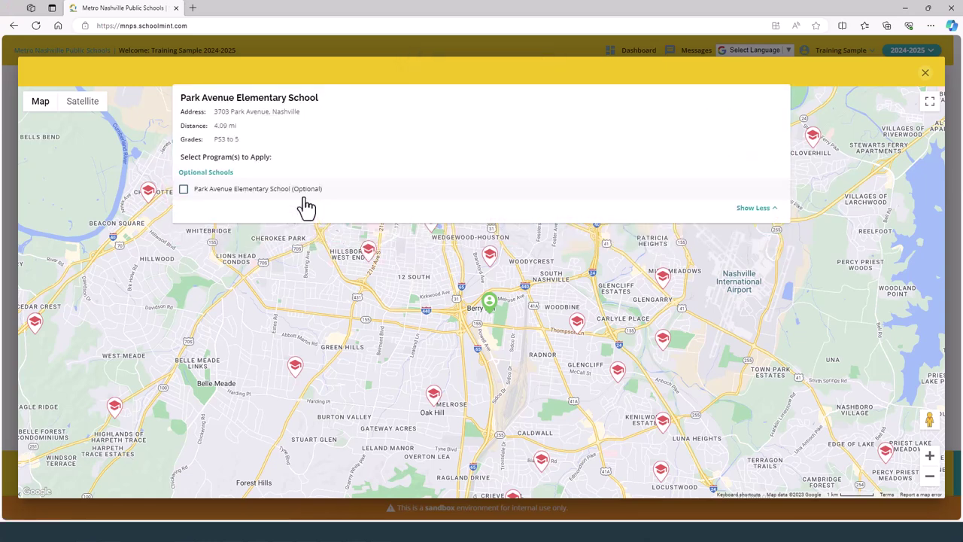
{"action": "left_click", "coordinate": [184, 212]}
{"action": "left_click", "coordinate": [752, 230]}
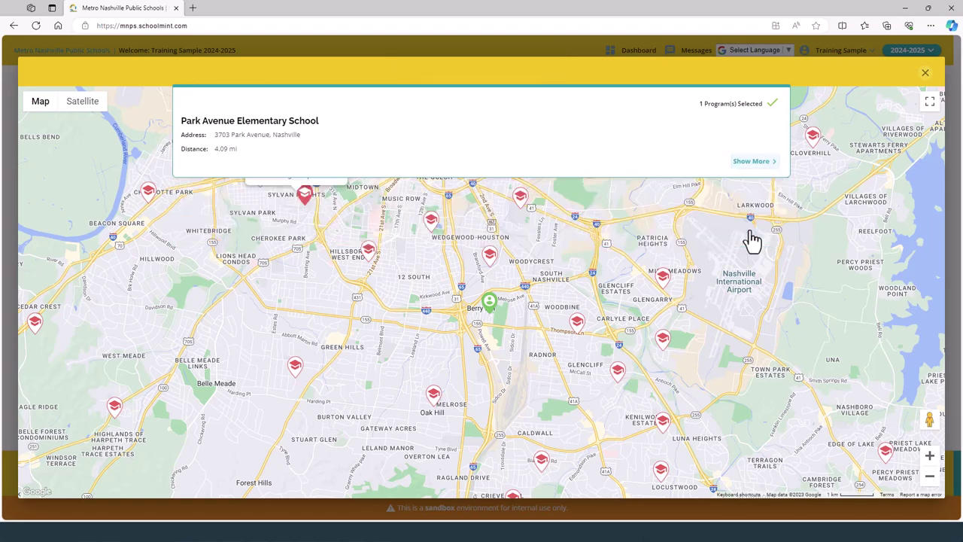
{"action": "left_click", "coordinate": [430, 222]}
{"action": "left_click", "coordinate": [184, 188]}
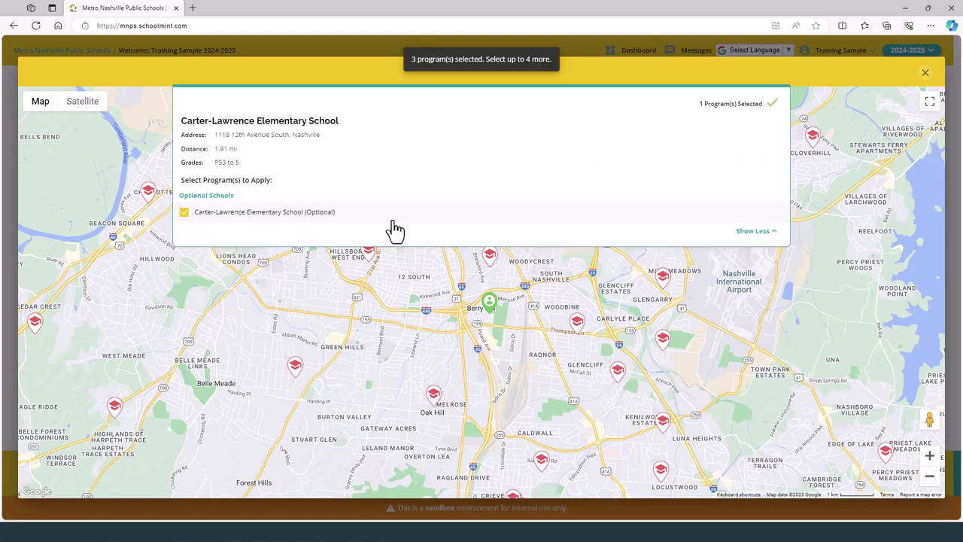
{"action": "left_click", "coordinate": [752, 230]}
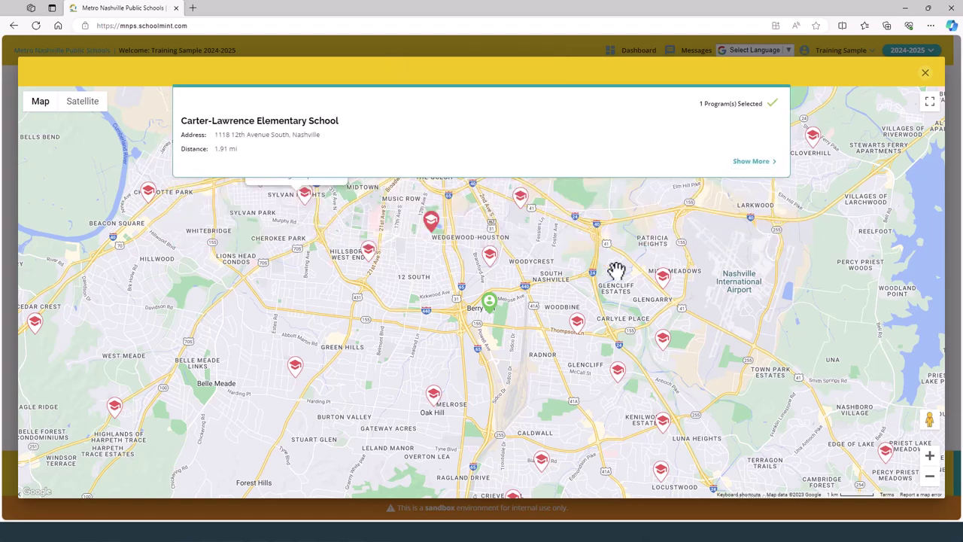
- Select Norman Binkley Elementary School's Optional program on the map, close the map, and save the School Selection section
{"action": "left_click", "coordinate": [539, 460]}
{"action": "left_click", "coordinate": [183, 189]}
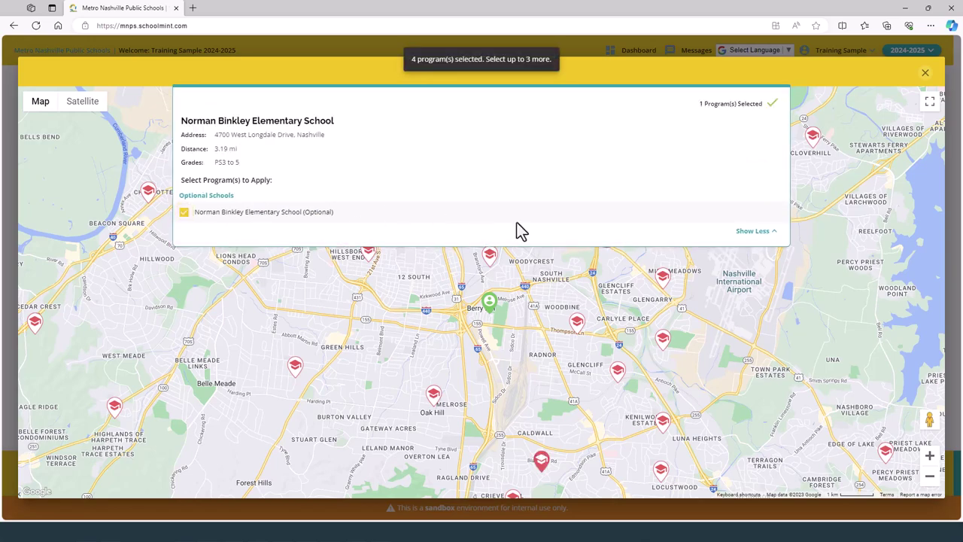
{"action": "left_click", "coordinate": [753, 231]}
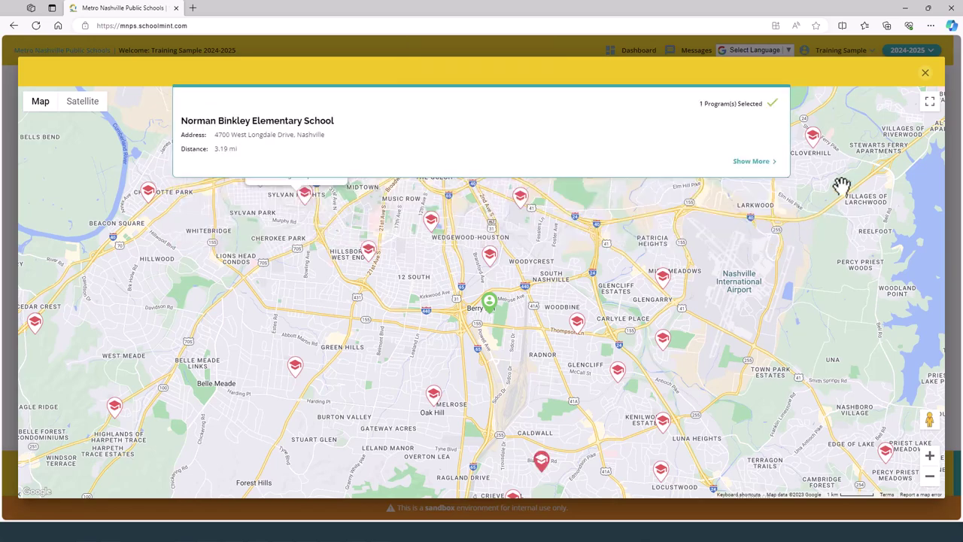
{"action": "left_click", "coordinate": [925, 72]}
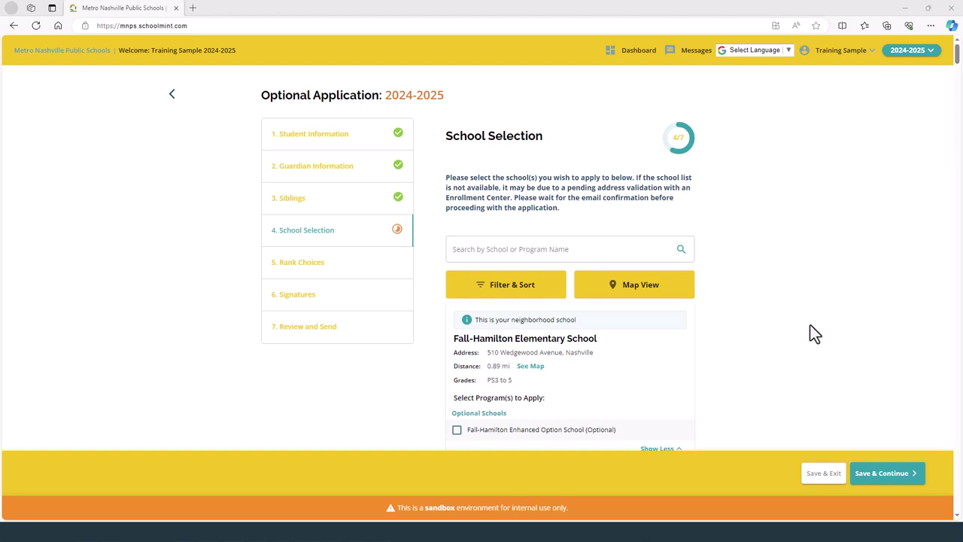
{"action": "left_click", "coordinate": [885, 472]}
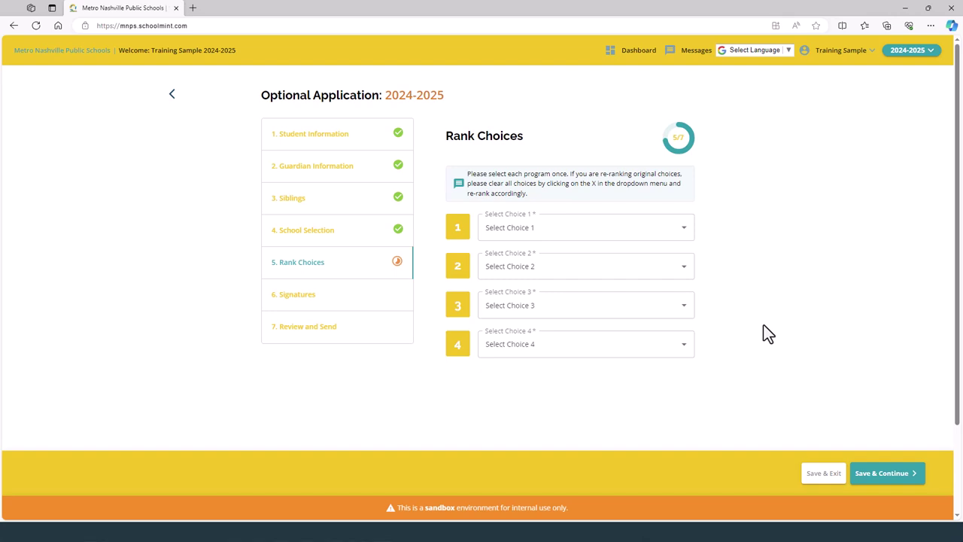
- Rank Eakin Elementary first, Park Avenue second, Carter-Lawrence third and Norman Binkley fourth, and save the Rank Choices section
{"action": "left_click", "coordinate": [684, 229]}
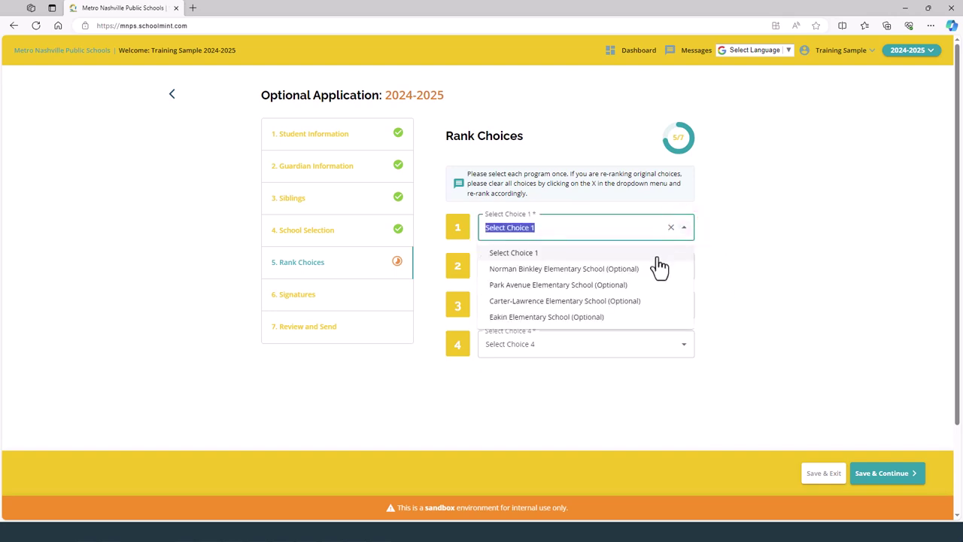
{"action": "left_click", "coordinate": [619, 318]}
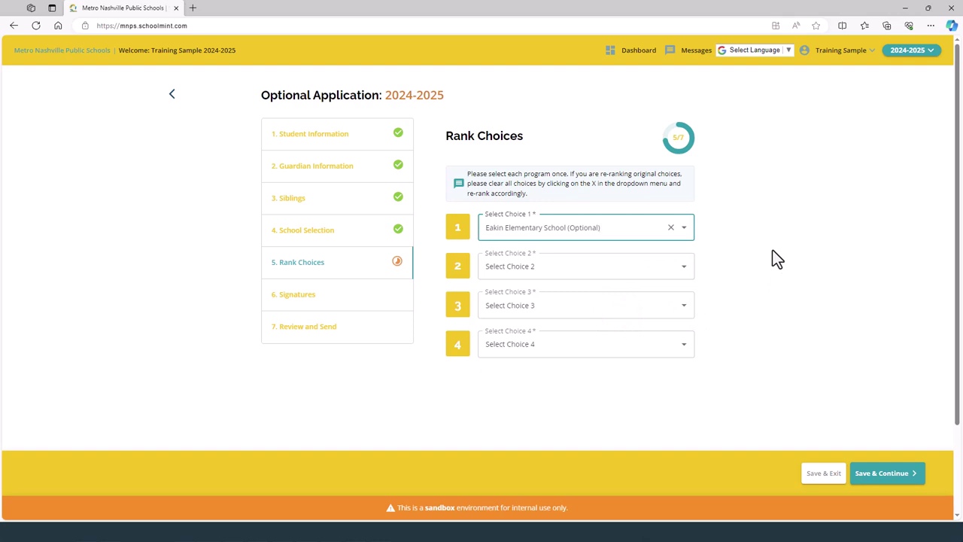
{"action": "left_click", "coordinate": [684, 267]}
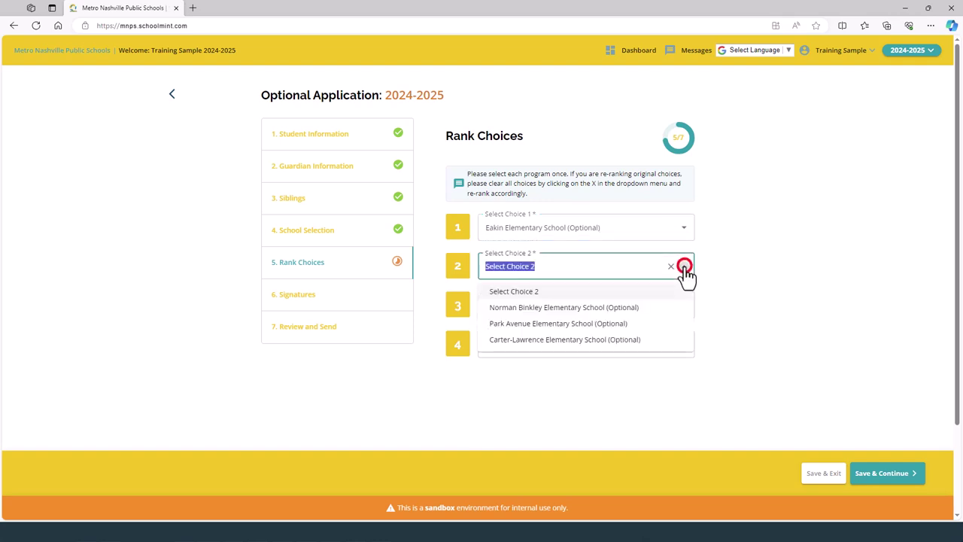
{"action": "left_click", "coordinate": [615, 324]}
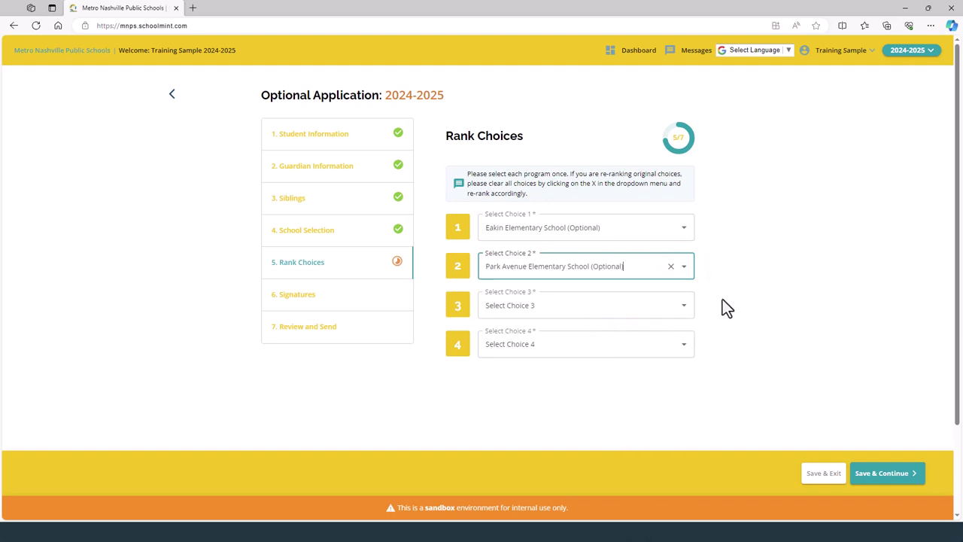
{"action": "left_click", "coordinate": [684, 305]}
{"action": "left_click", "coordinate": [628, 363]}
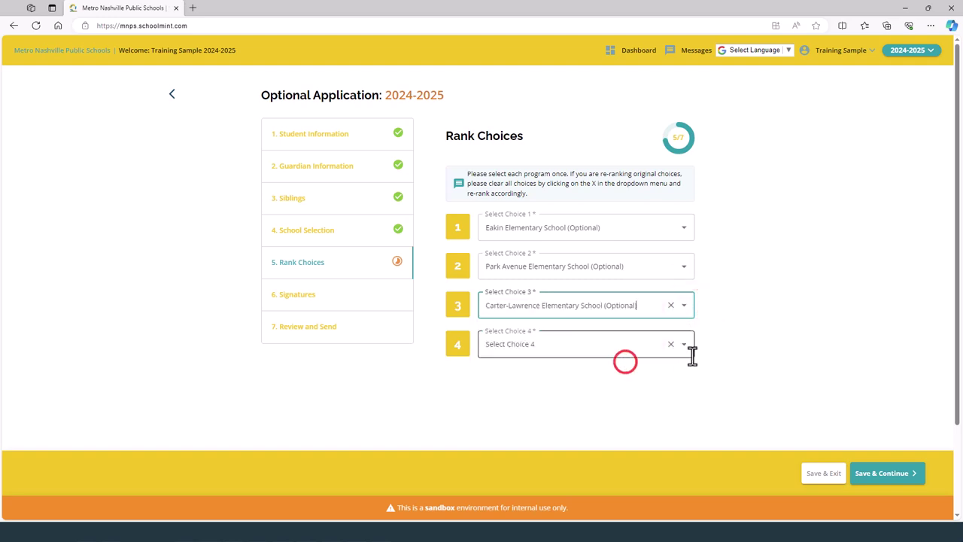
{"action": "left_click", "coordinate": [683, 343]}
{"action": "left_click", "coordinate": [606, 385]}
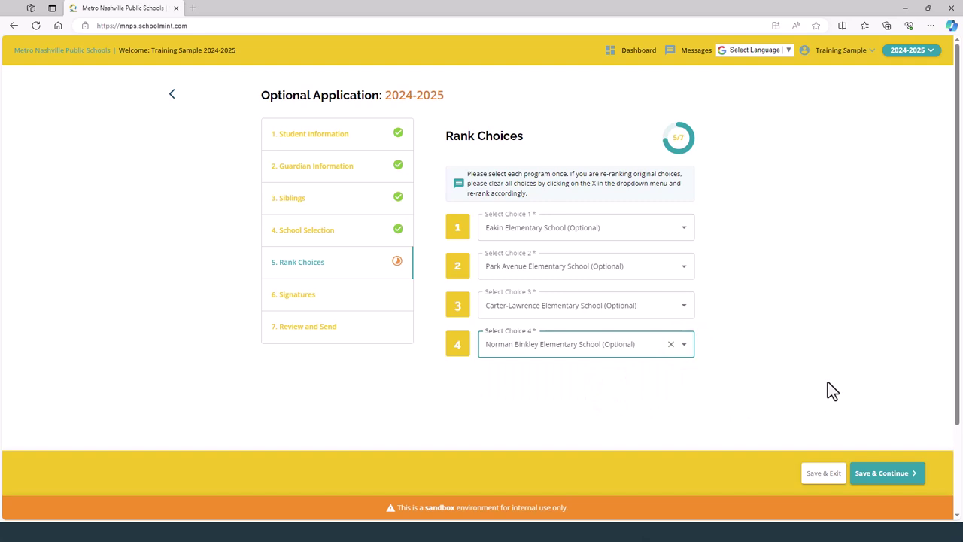
{"action": "left_click", "coordinate": [876, 474]}
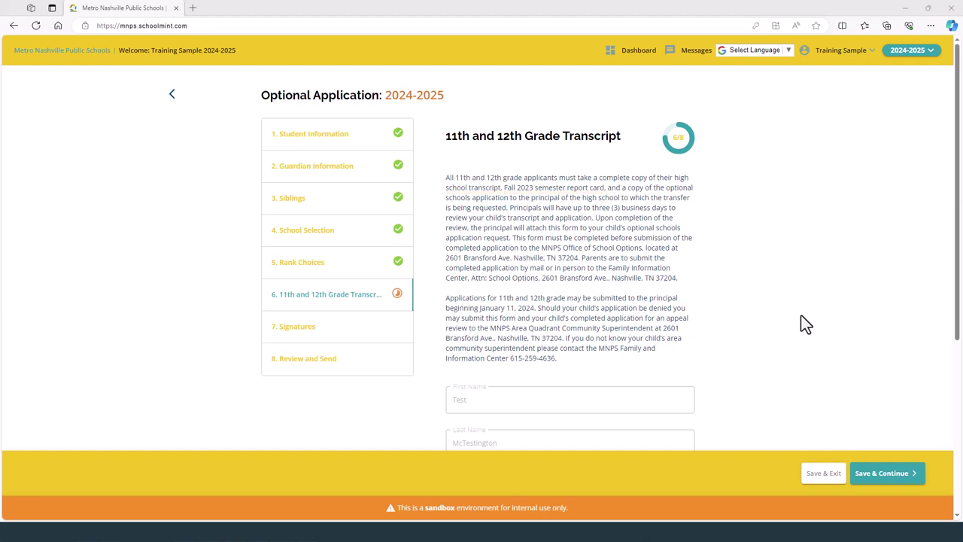
- Choose Upload Now for the 11th and 12th grade transcript and upload the Test Student Transcript file
{"action": "scroll", "coordinate": [803, 324], "scroll_direction": "down", "scroll_amount": 2}
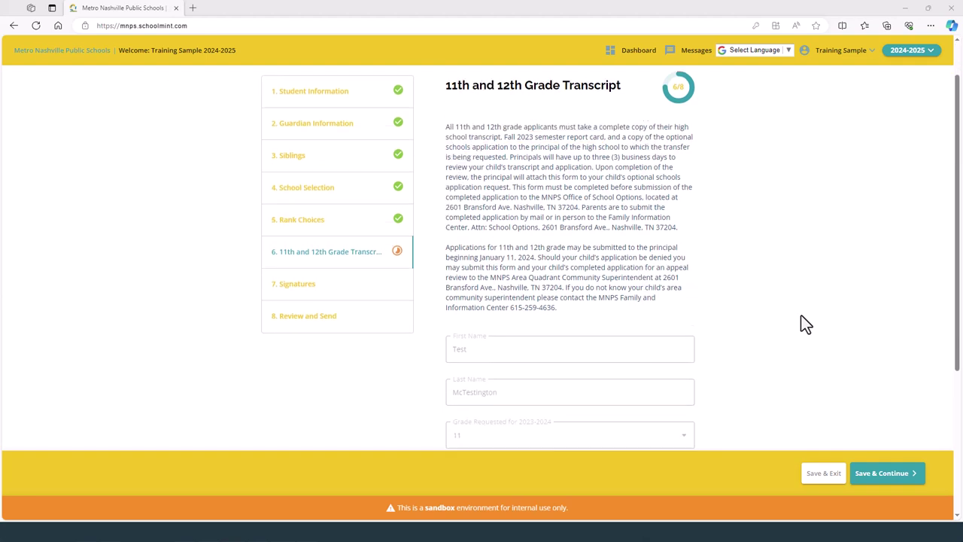
{"action": "scroll", "coordinate": [803, 323], "scroll_direction": "down", "scroll_amount": 1}
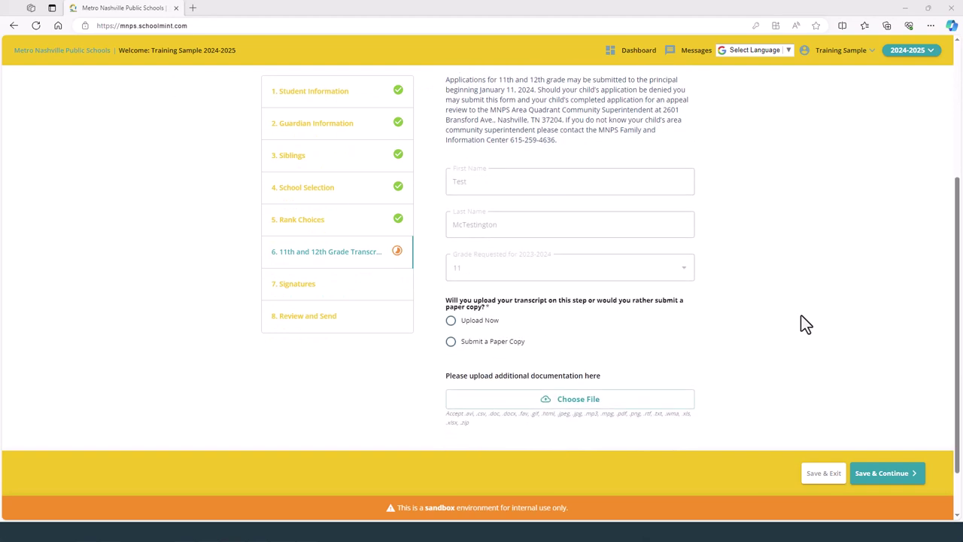
{"action": "left_click", "coordinate": [451, 321]}
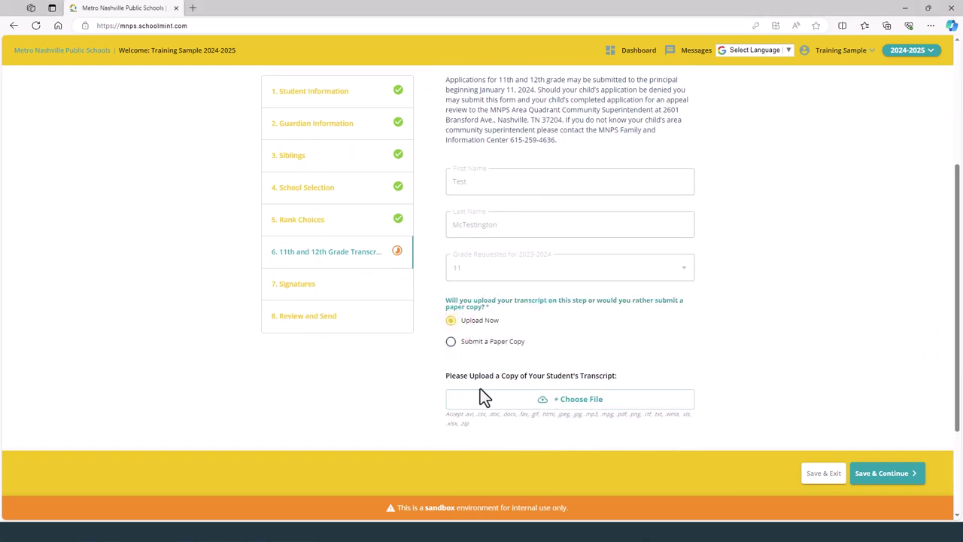
{"action": "left_click", "coordinate": [571, 399]}
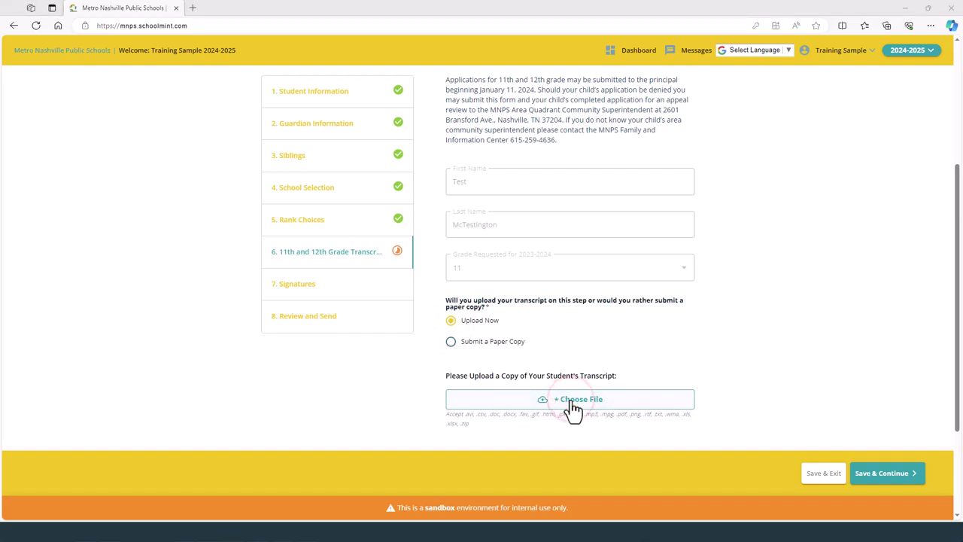
{"action": "left_click", "coordinate": [136, 85]}
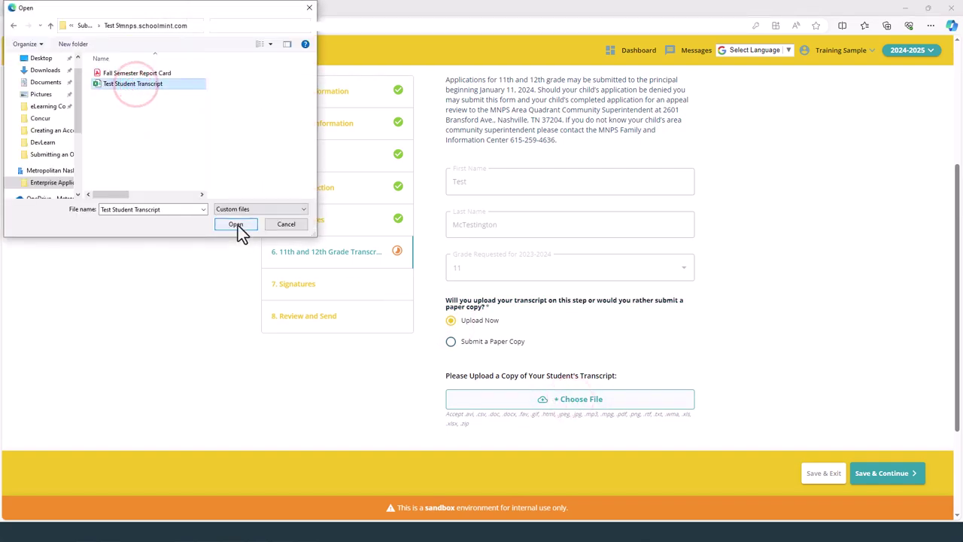
{"action": "left_click", "coordinate": [236, 224]}
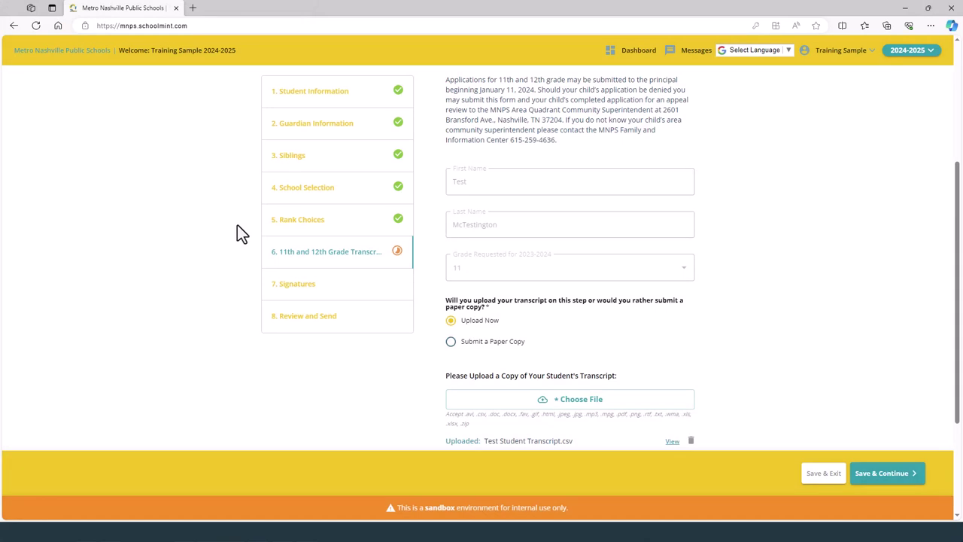
- Upload the Fall Semester Report Card file as additional documentation and save the transcript section
{"action": "scroll", "coordinate": [820, 368], "scroll_direction": "down", "scroll_amount": 2}
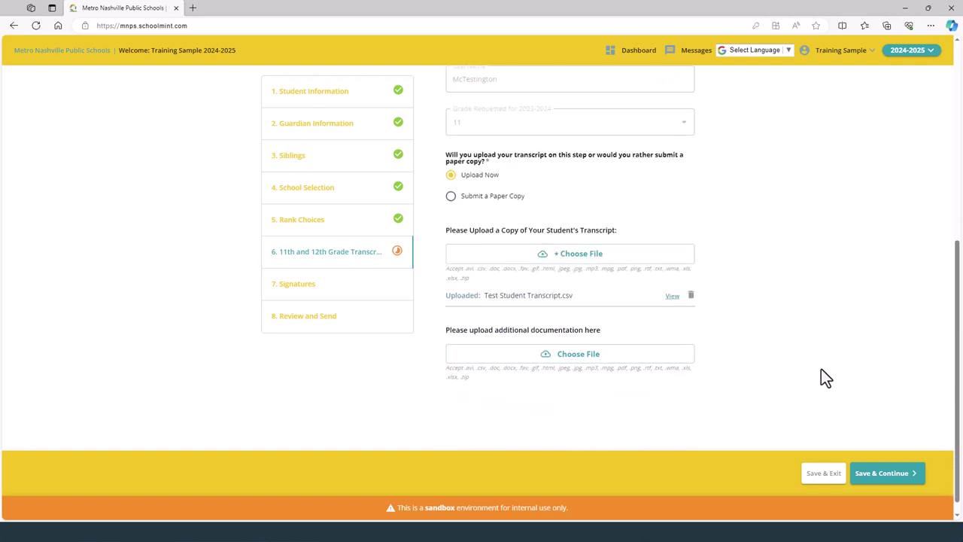
{"action": "left_click", "coordinate": [577, 364]}
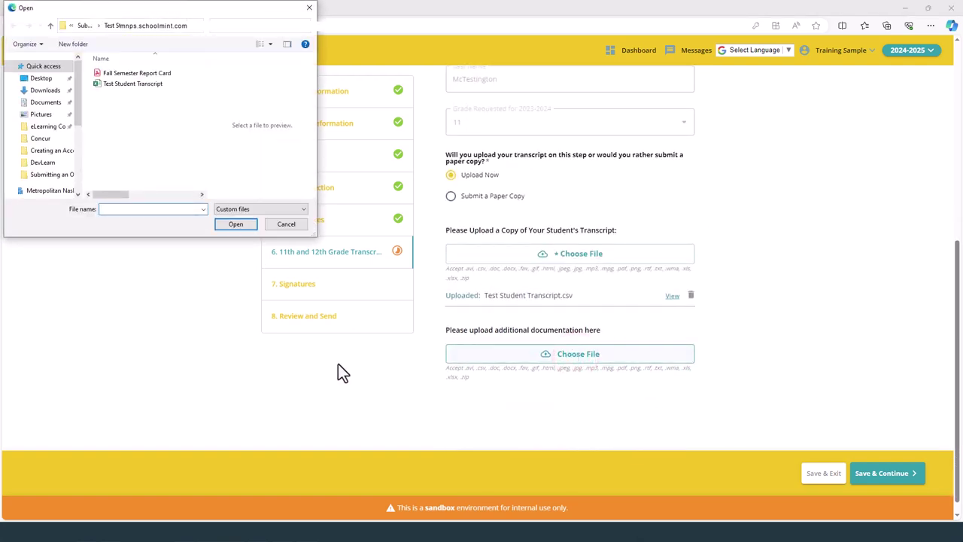
{"action": "left_click", "coordinate": [129, 75]}
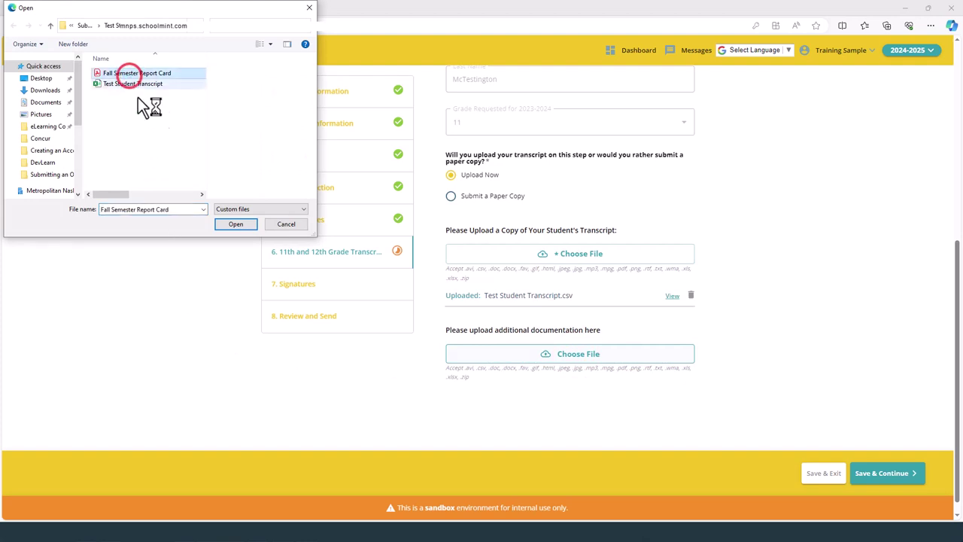
{"action": "left_click", "coordinate": [238, 223]}
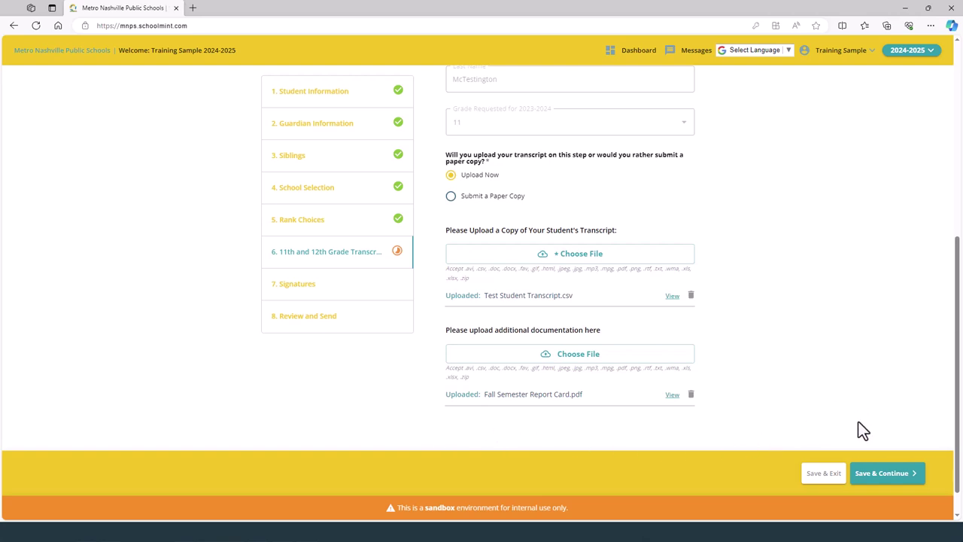
{"action": "left_click", "coordinate": [880, 476]}
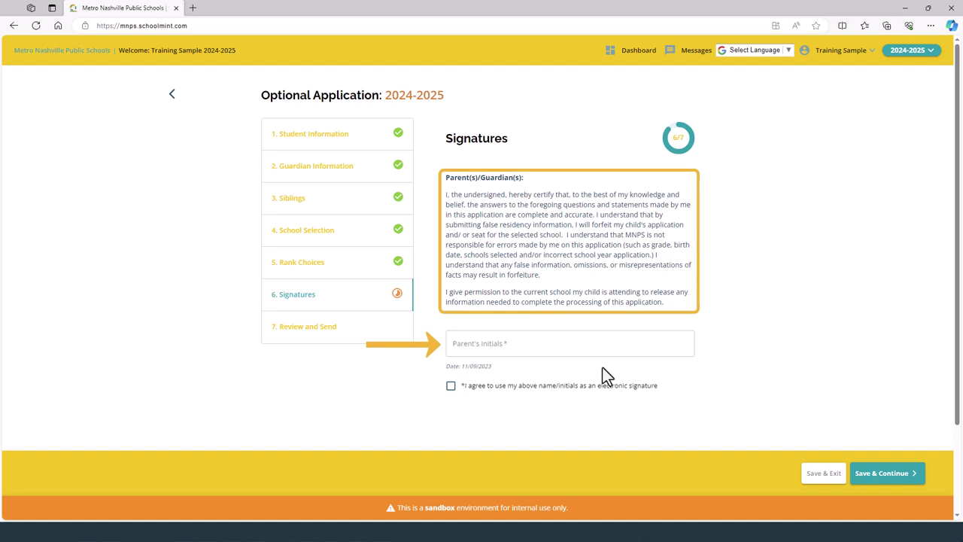
- Sign with the parent's initials, agree to use them as an electronic signature, and continue to Review and Send
{"action": "left_click", "coordinate": [499, 345]}
{"action": "type", "text": "TS"}
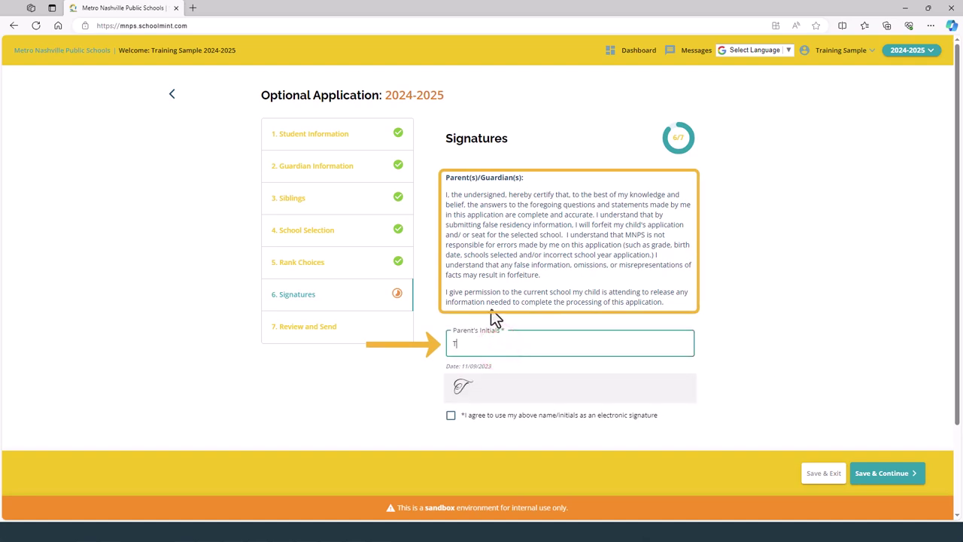
{"action": "left_click", "coordinate": [451, 415]}
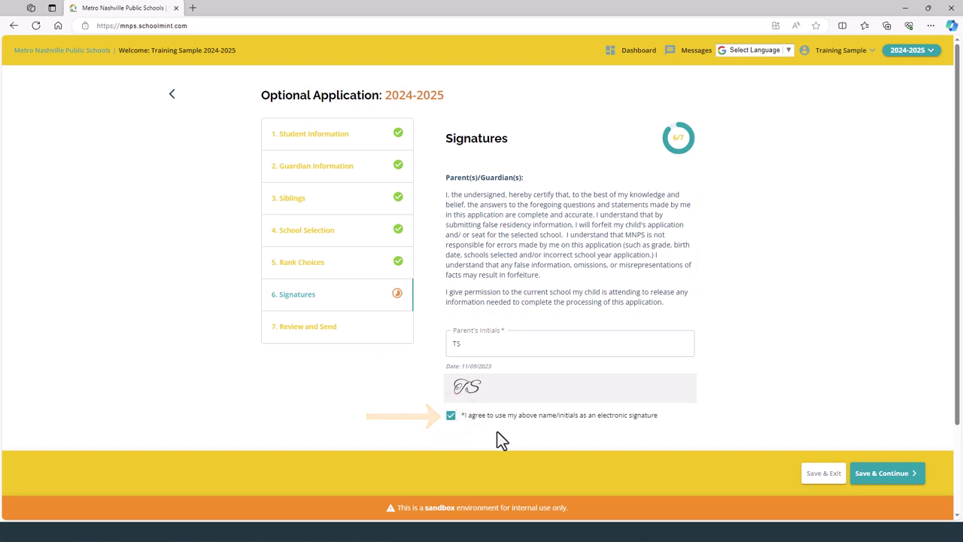
{"action": "left_click", "coordinate": [882, 474]}
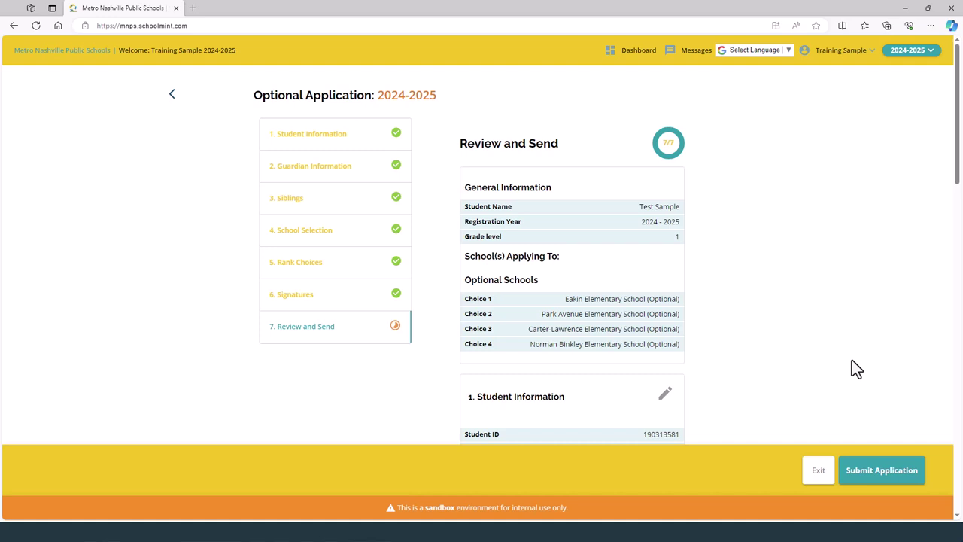
- Review the application summary from the general information and school choices through the student, guardian, sibling and signature sections
{"action": "scroll", "coordinate": [796, 330], "scroll_direction": "down", "scroll_amount": 3}
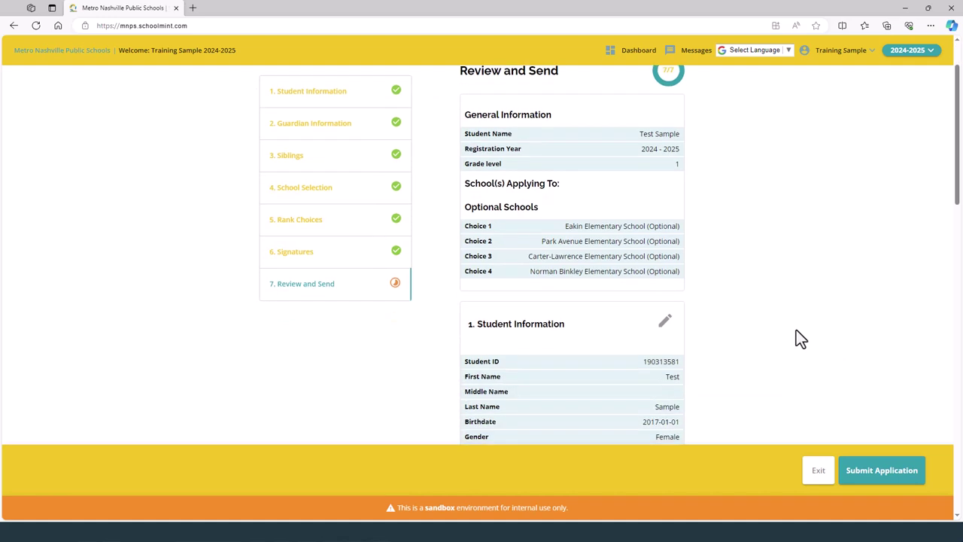
{"action": "scroll", "coordinate": [796, 330], "scroll_direction": "down", "scroll_amount": 3}
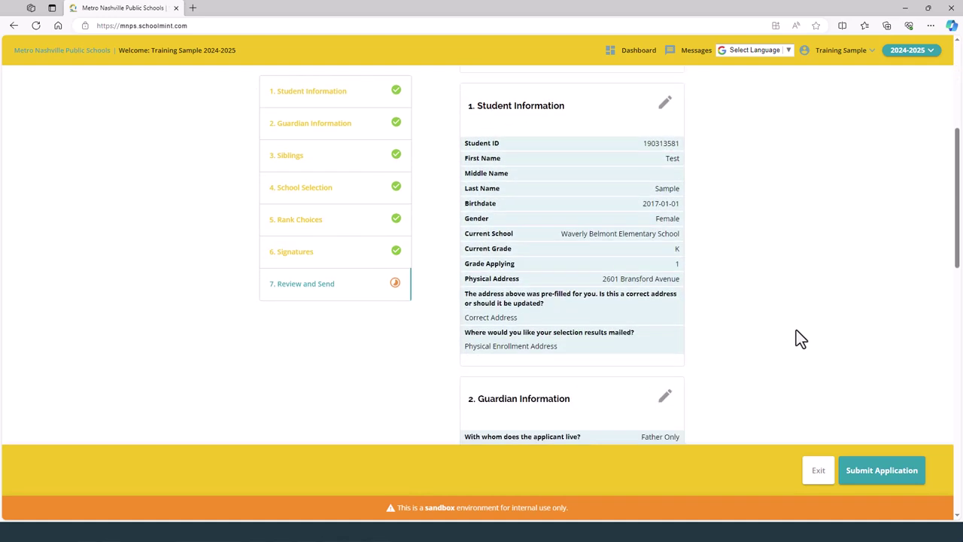
{"action": "scroll", "coordinate": [800, 338], "scroll_direction": "down", "scroll_amount": 3}
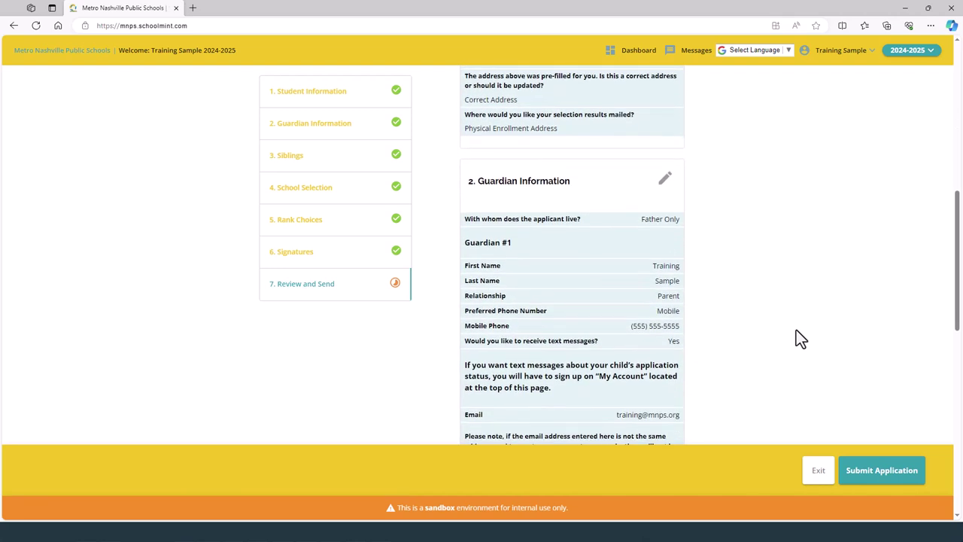
{"action": "scroll", "coordinate": [799, 338], "scroll_direction": "down", "scroll_amount": 3}
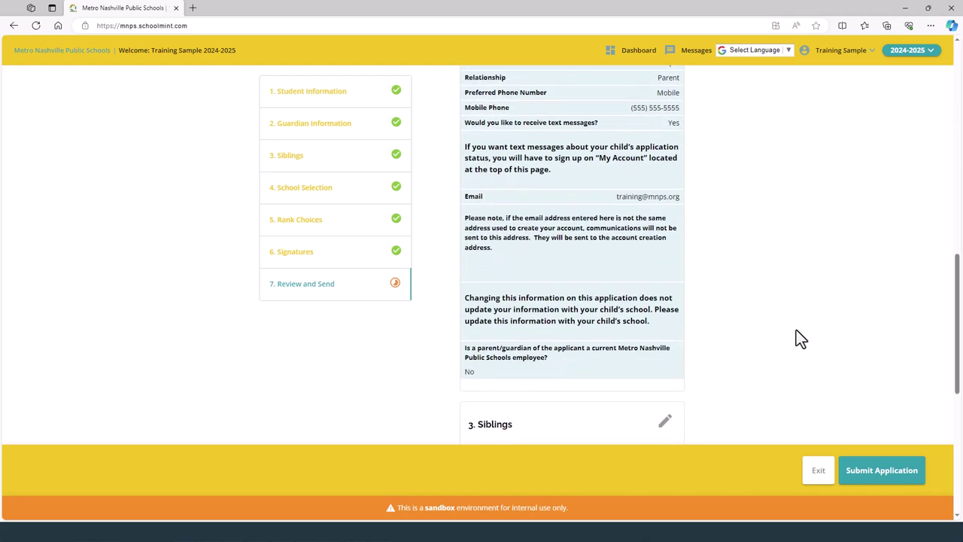
{"action": "scroll", "coordinate": [800, 338], "scroll_direction": "down", "scroll_amount": 3}
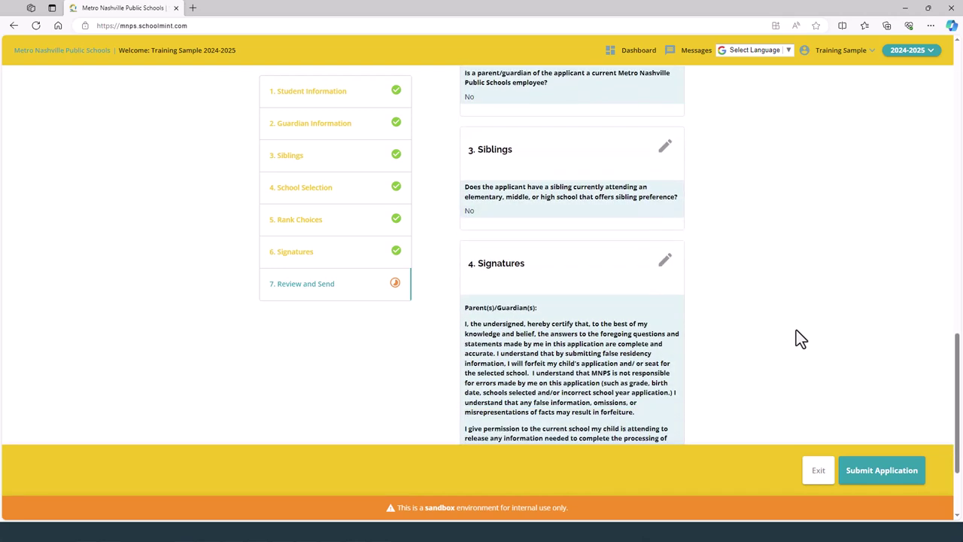
{"action": "scroll", "coordinate": [799, 338], "scroll_direction": "down", "scroll_amount": 1}
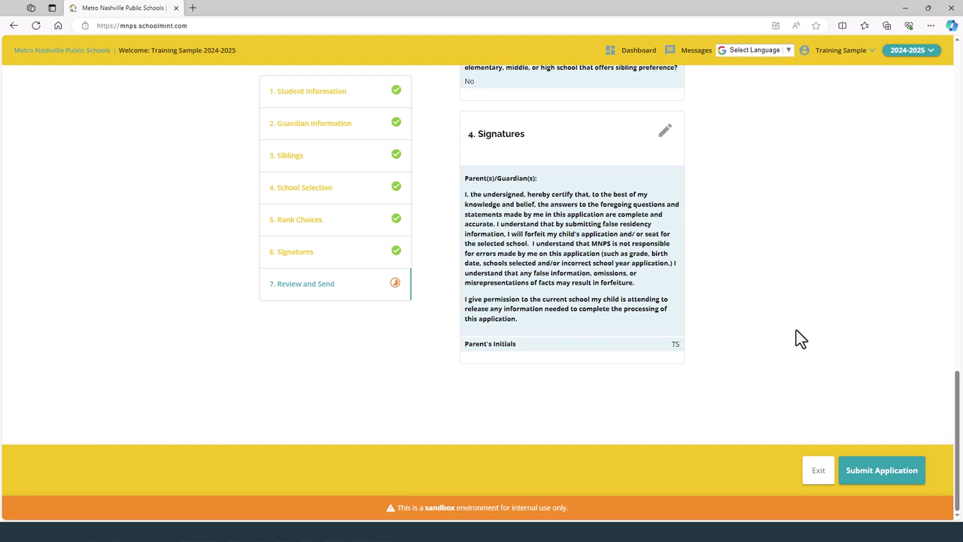
{"action": "scroll", "coordinate": [799, 339], "scroll_direction": "up", "scroll_amount": 1}
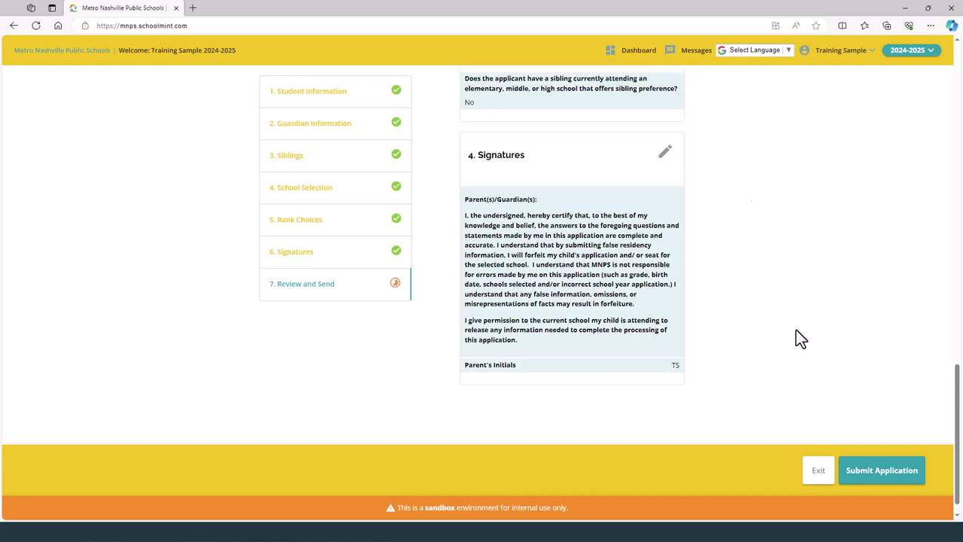